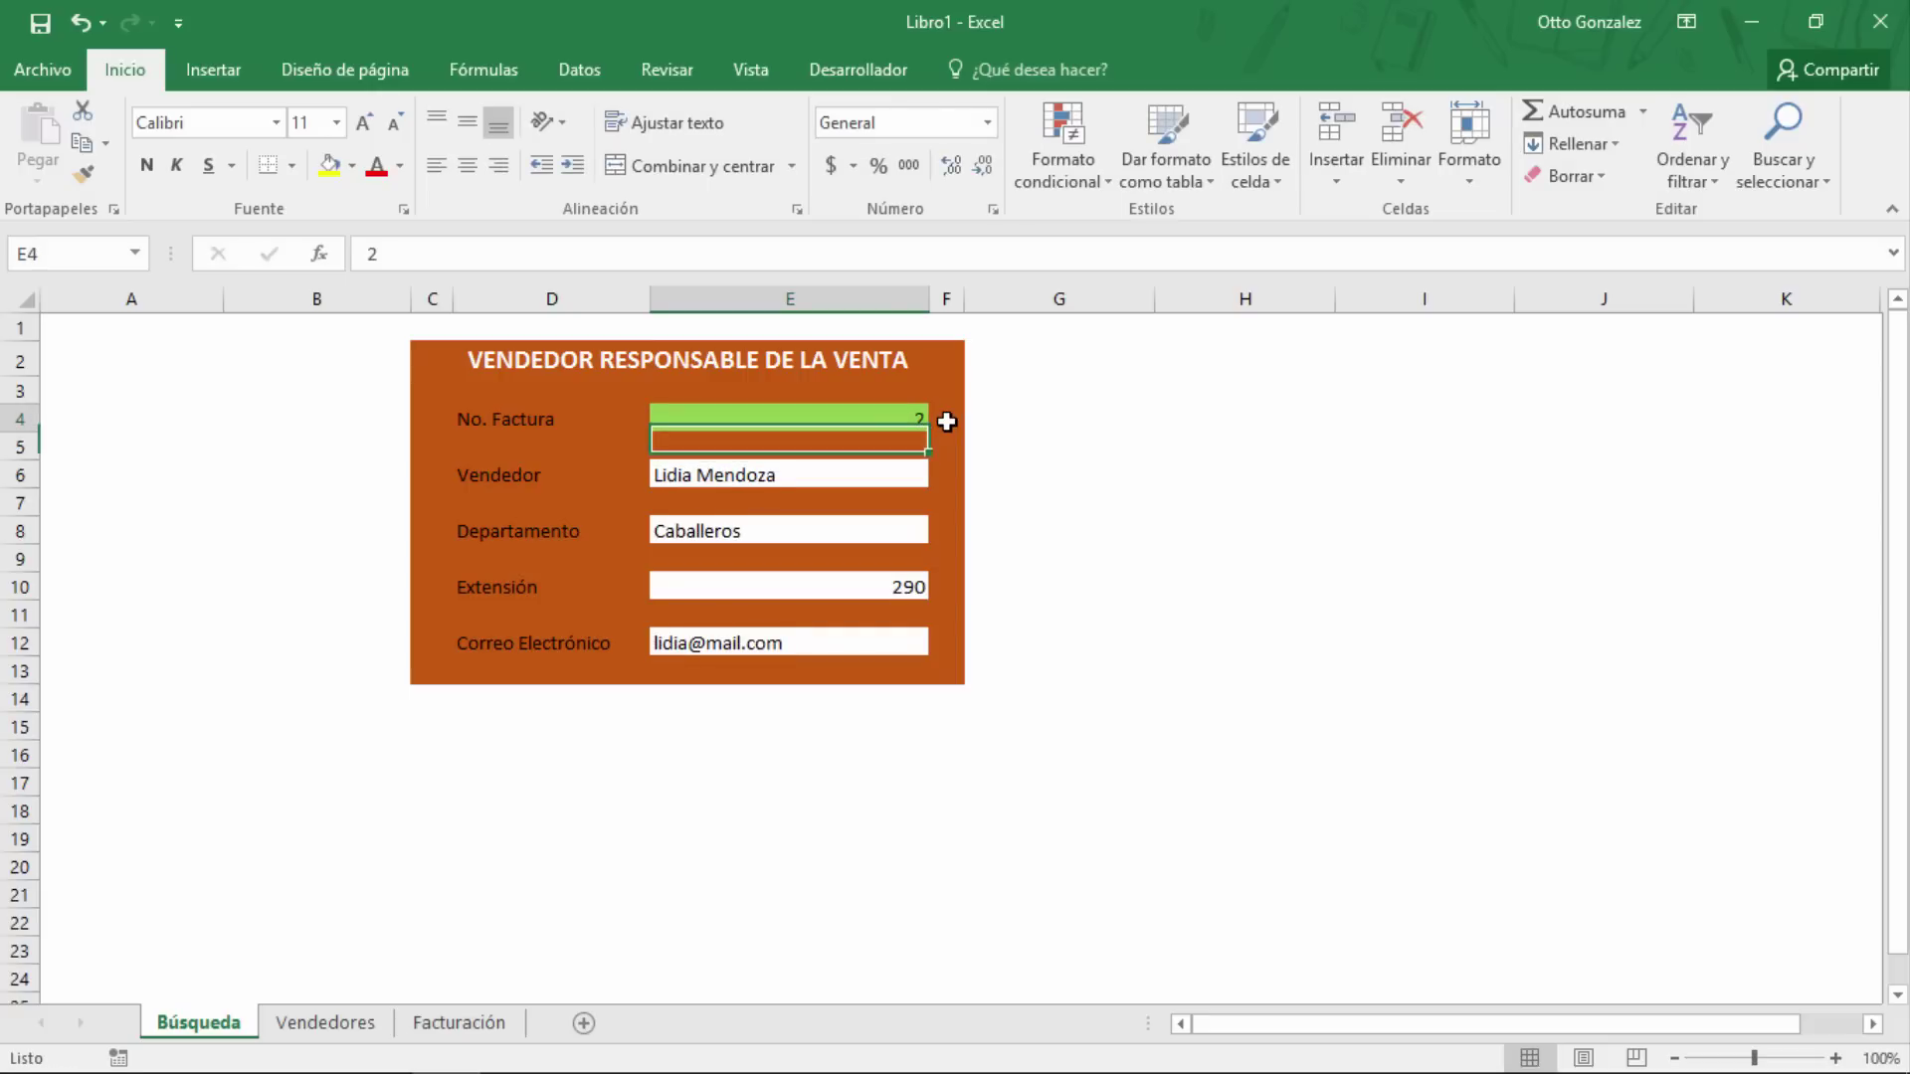
- Enter invoices 3 and 4 in E4 and inspect the BUSCARV formulas in E6–E12
text(3)
key(Return)
key(Up)
text(4)
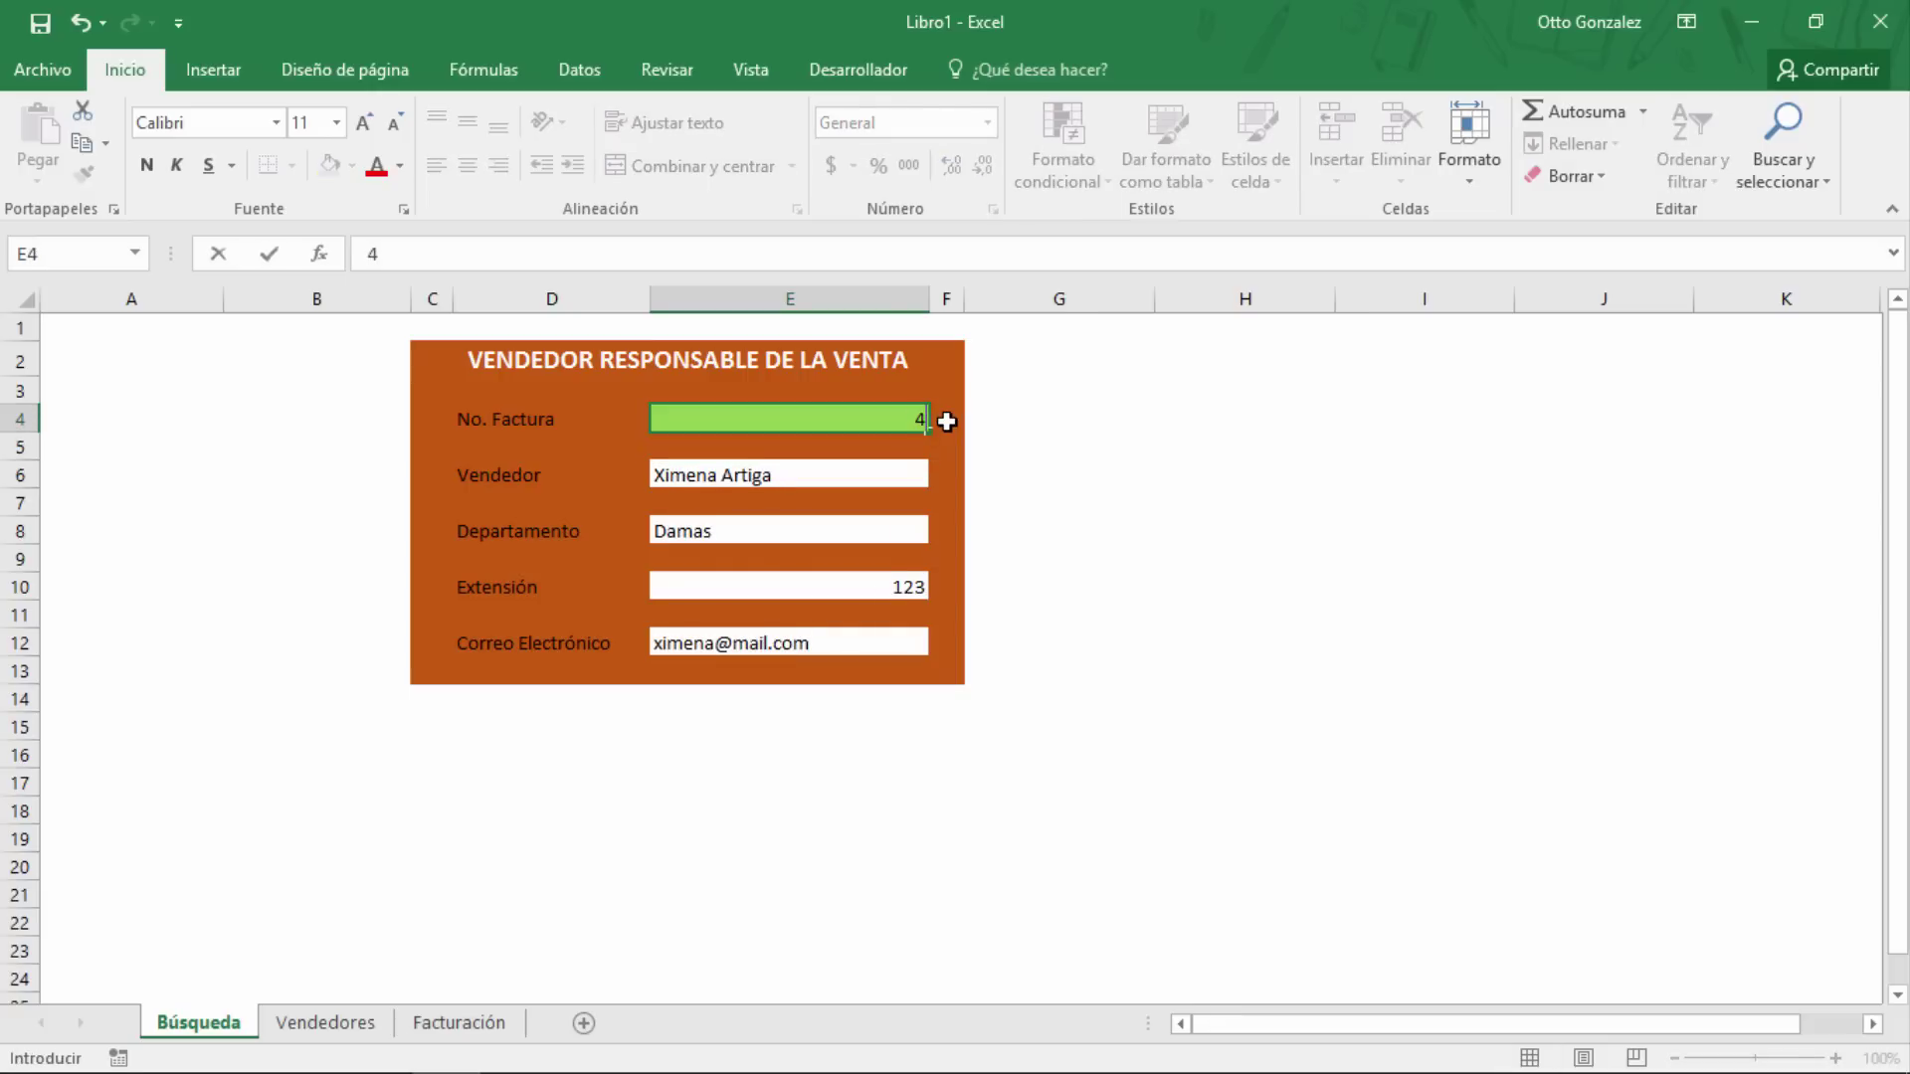
key(Return)
key(Down)
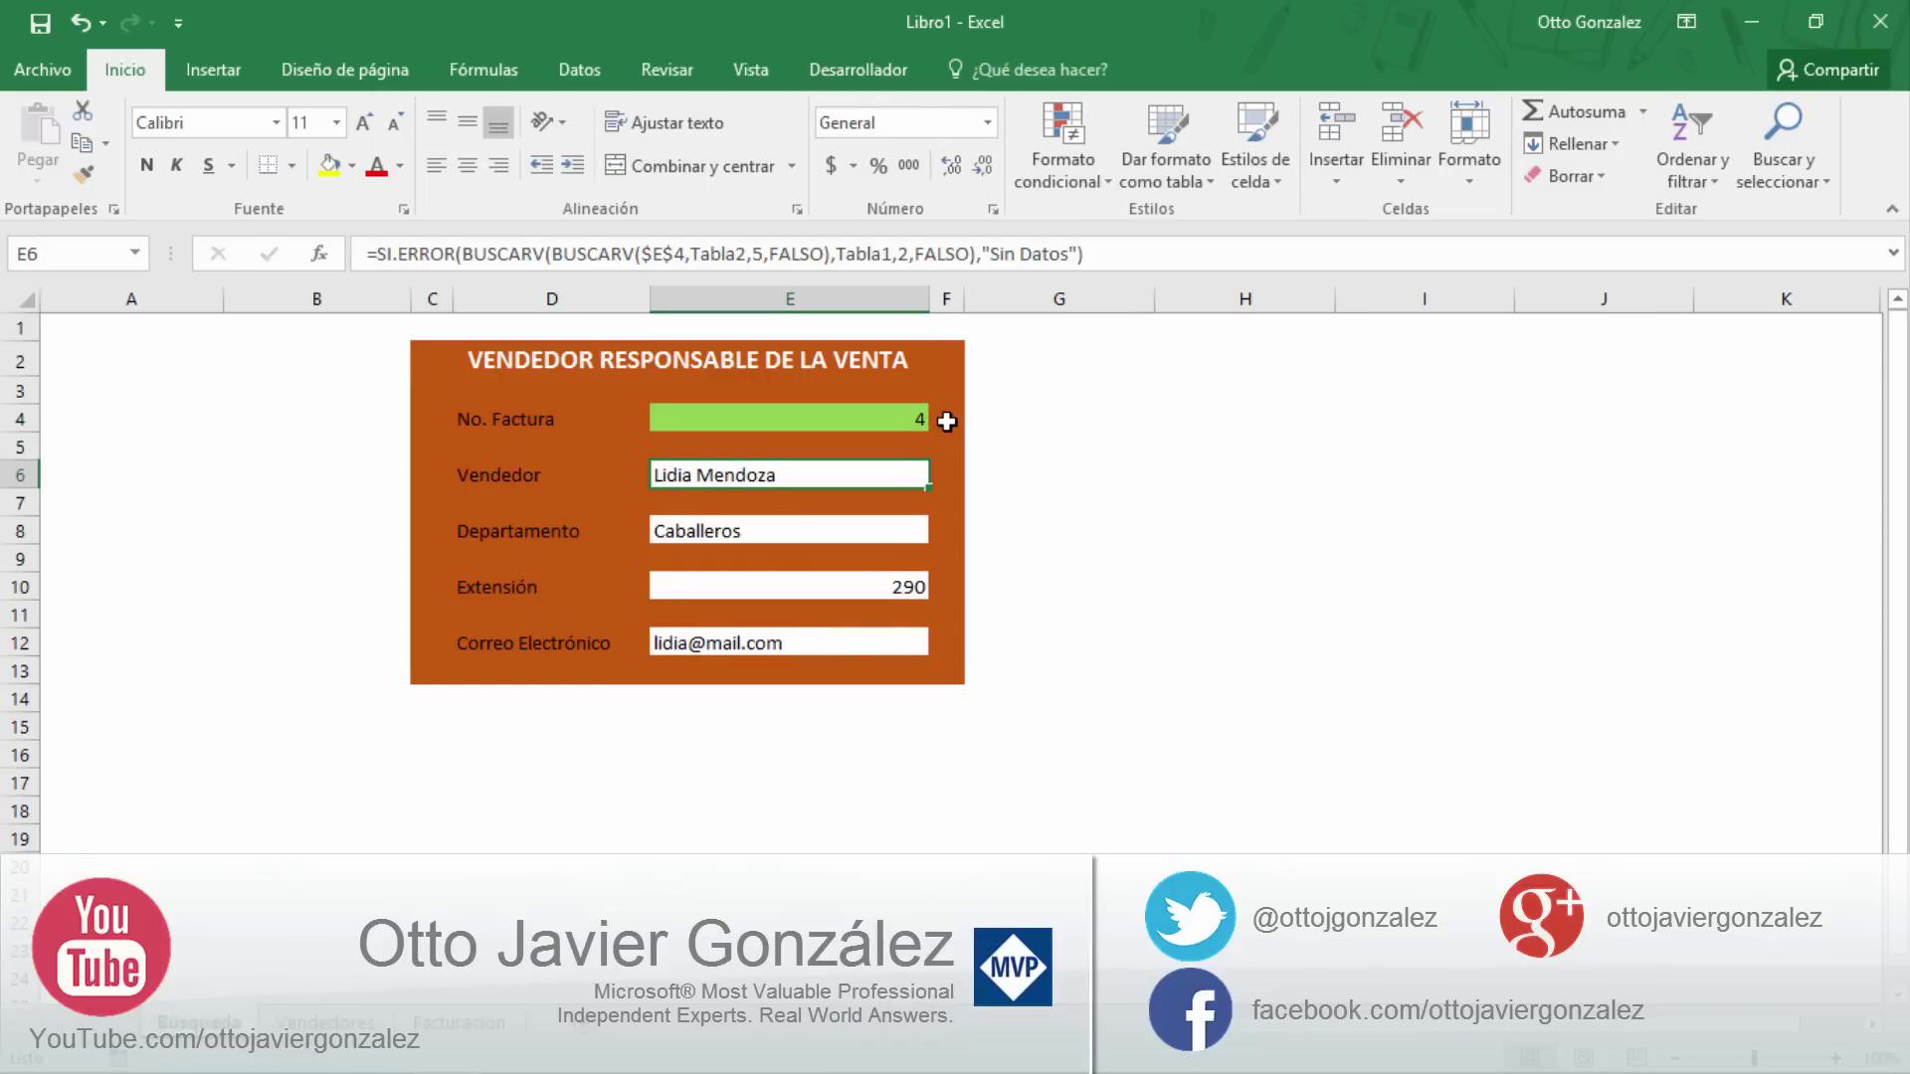
key(Down)
key(Down)
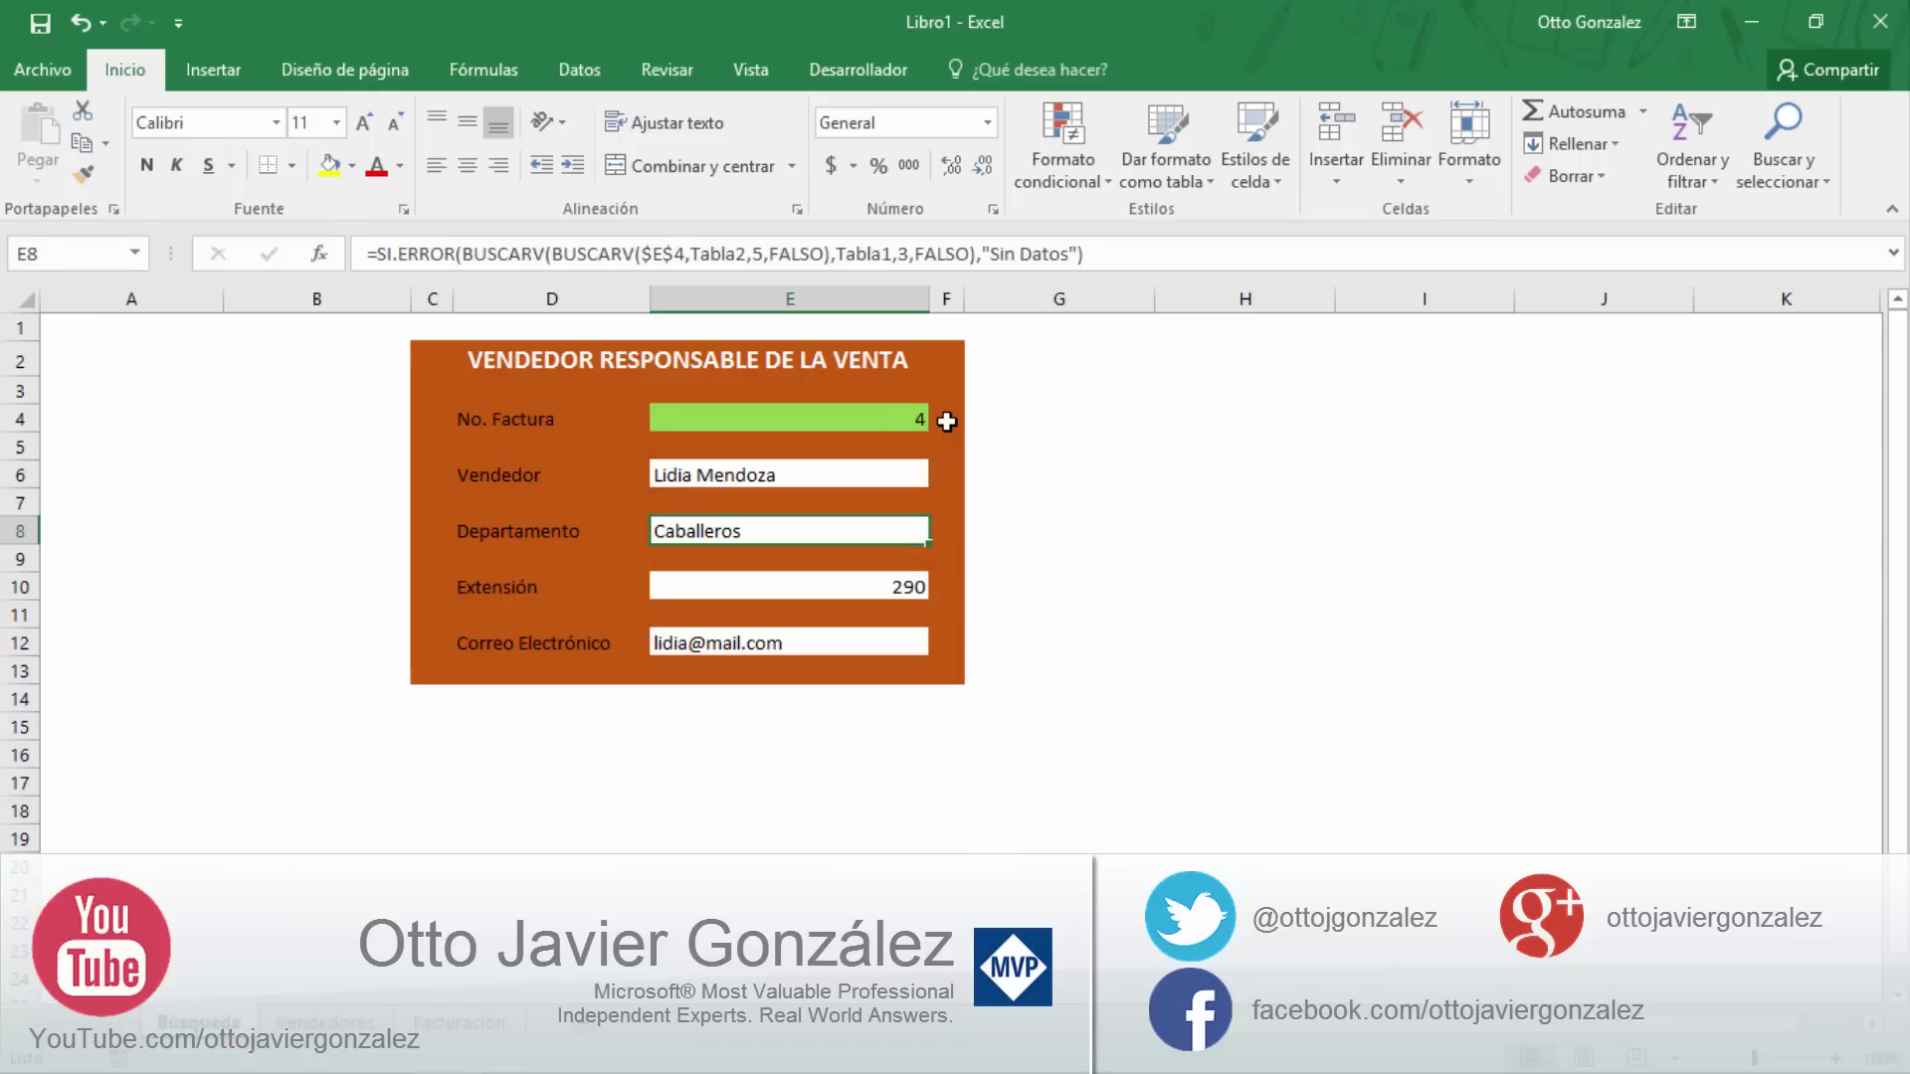
key(Down)
key(Down)
key(Down)
key(Down)
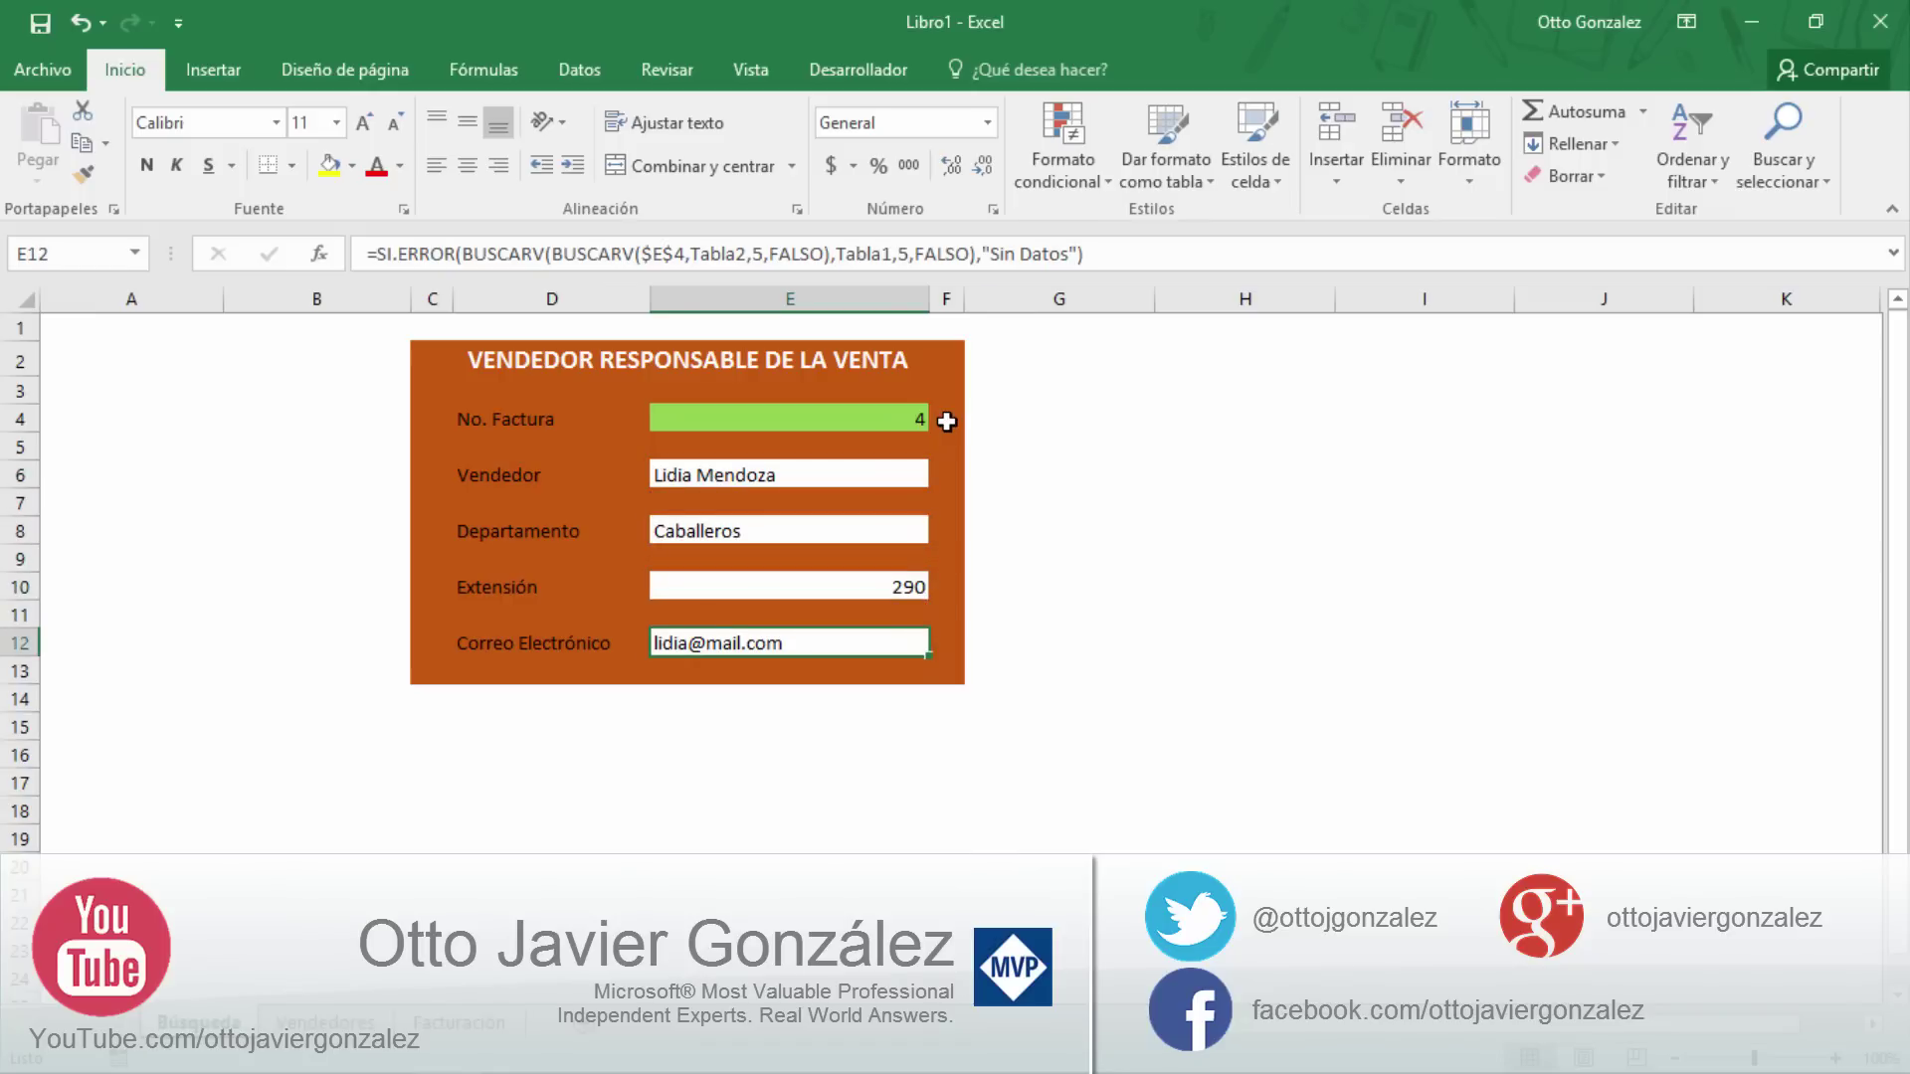
key(Up)
key(Up)
key(Up)
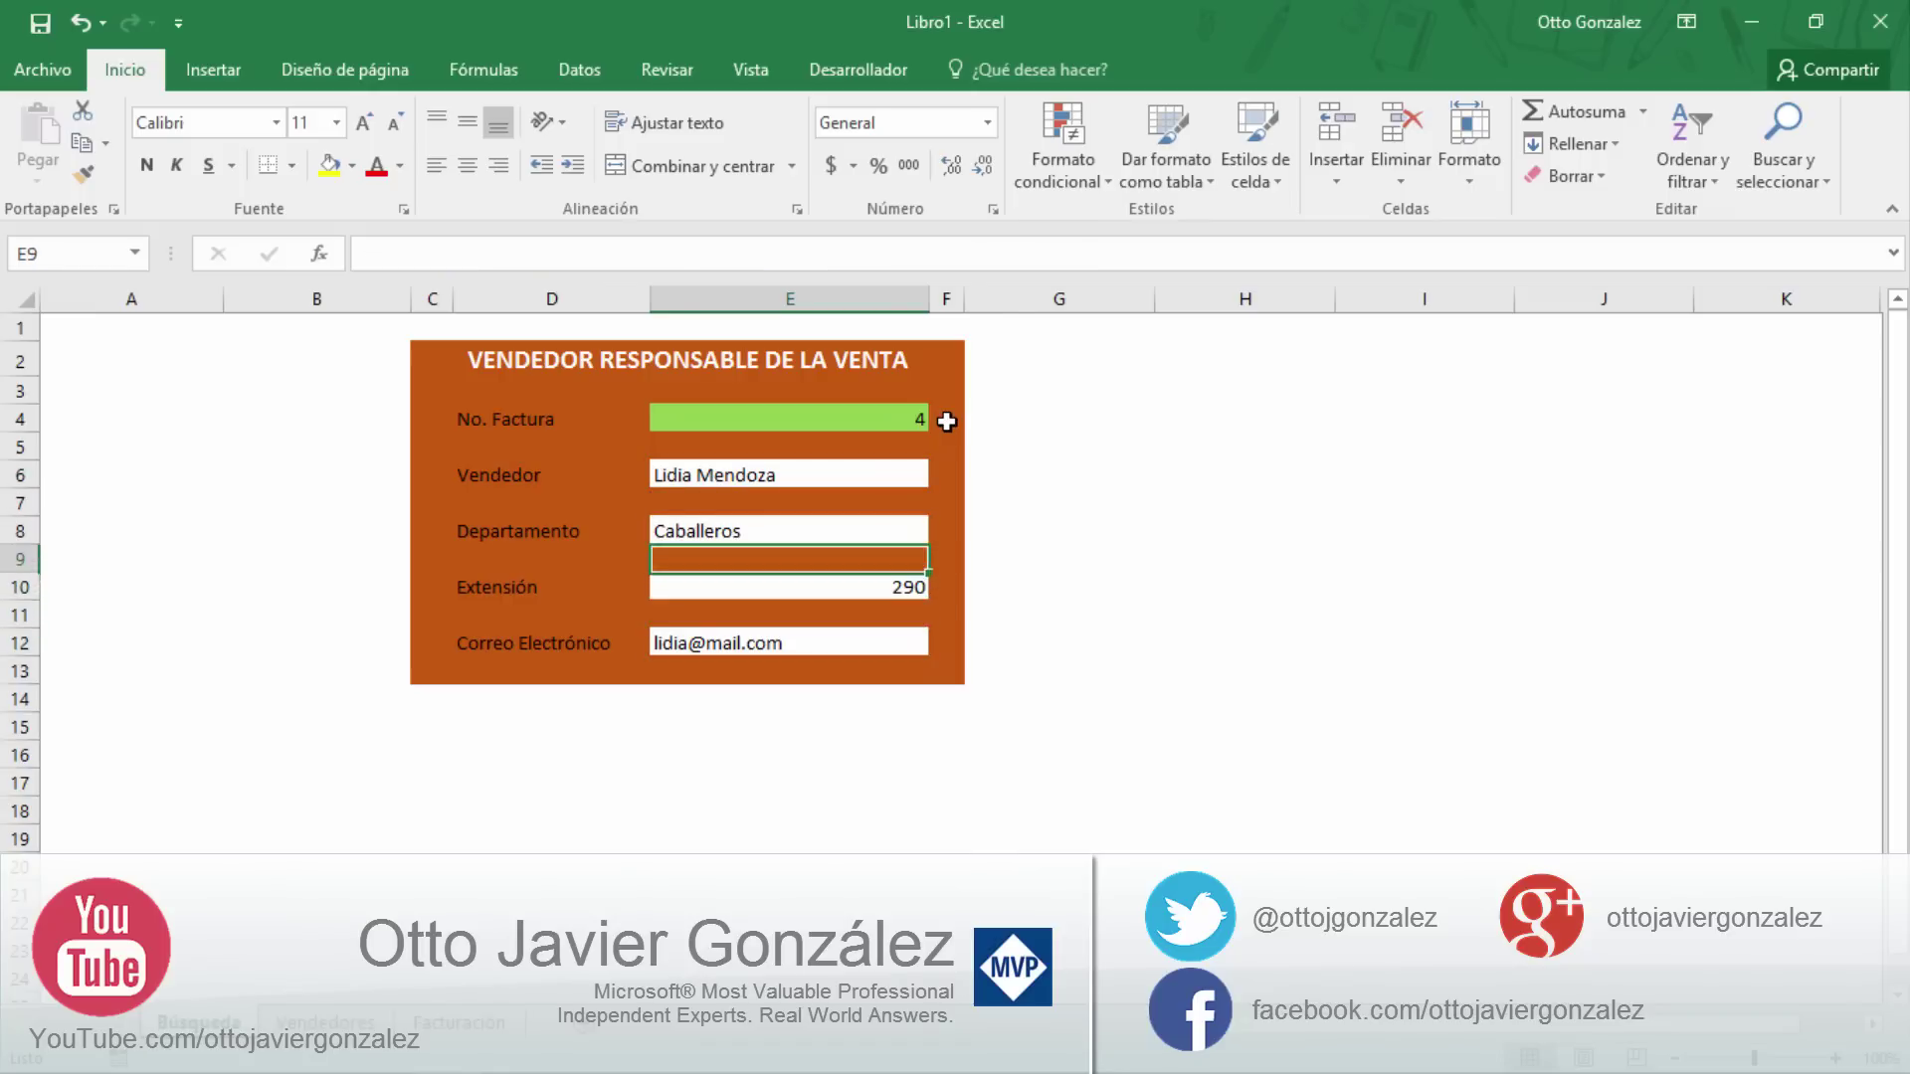
key(Up)
key(Up)
key(Up)
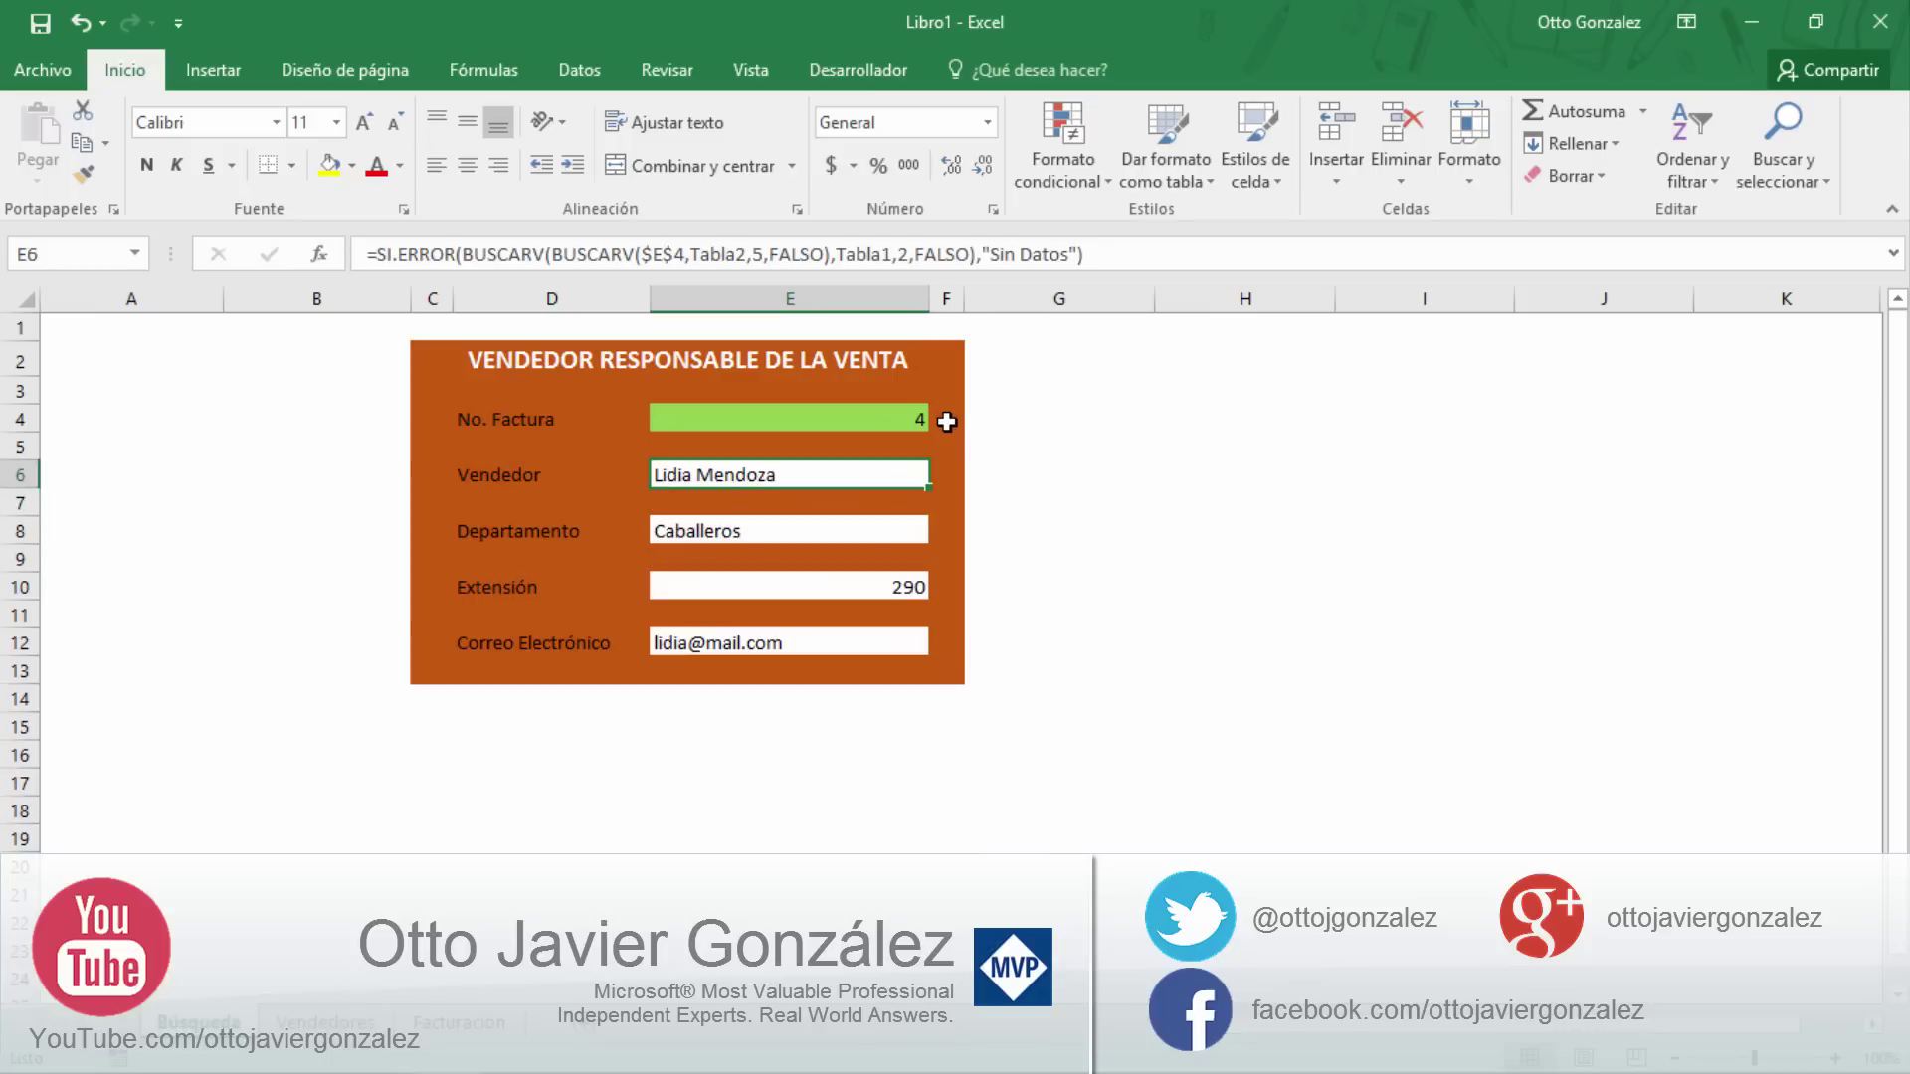
- Enter invoice numbers 5, 6 and 7 in E4 to check the lookup results
key(Up)
key(Up)
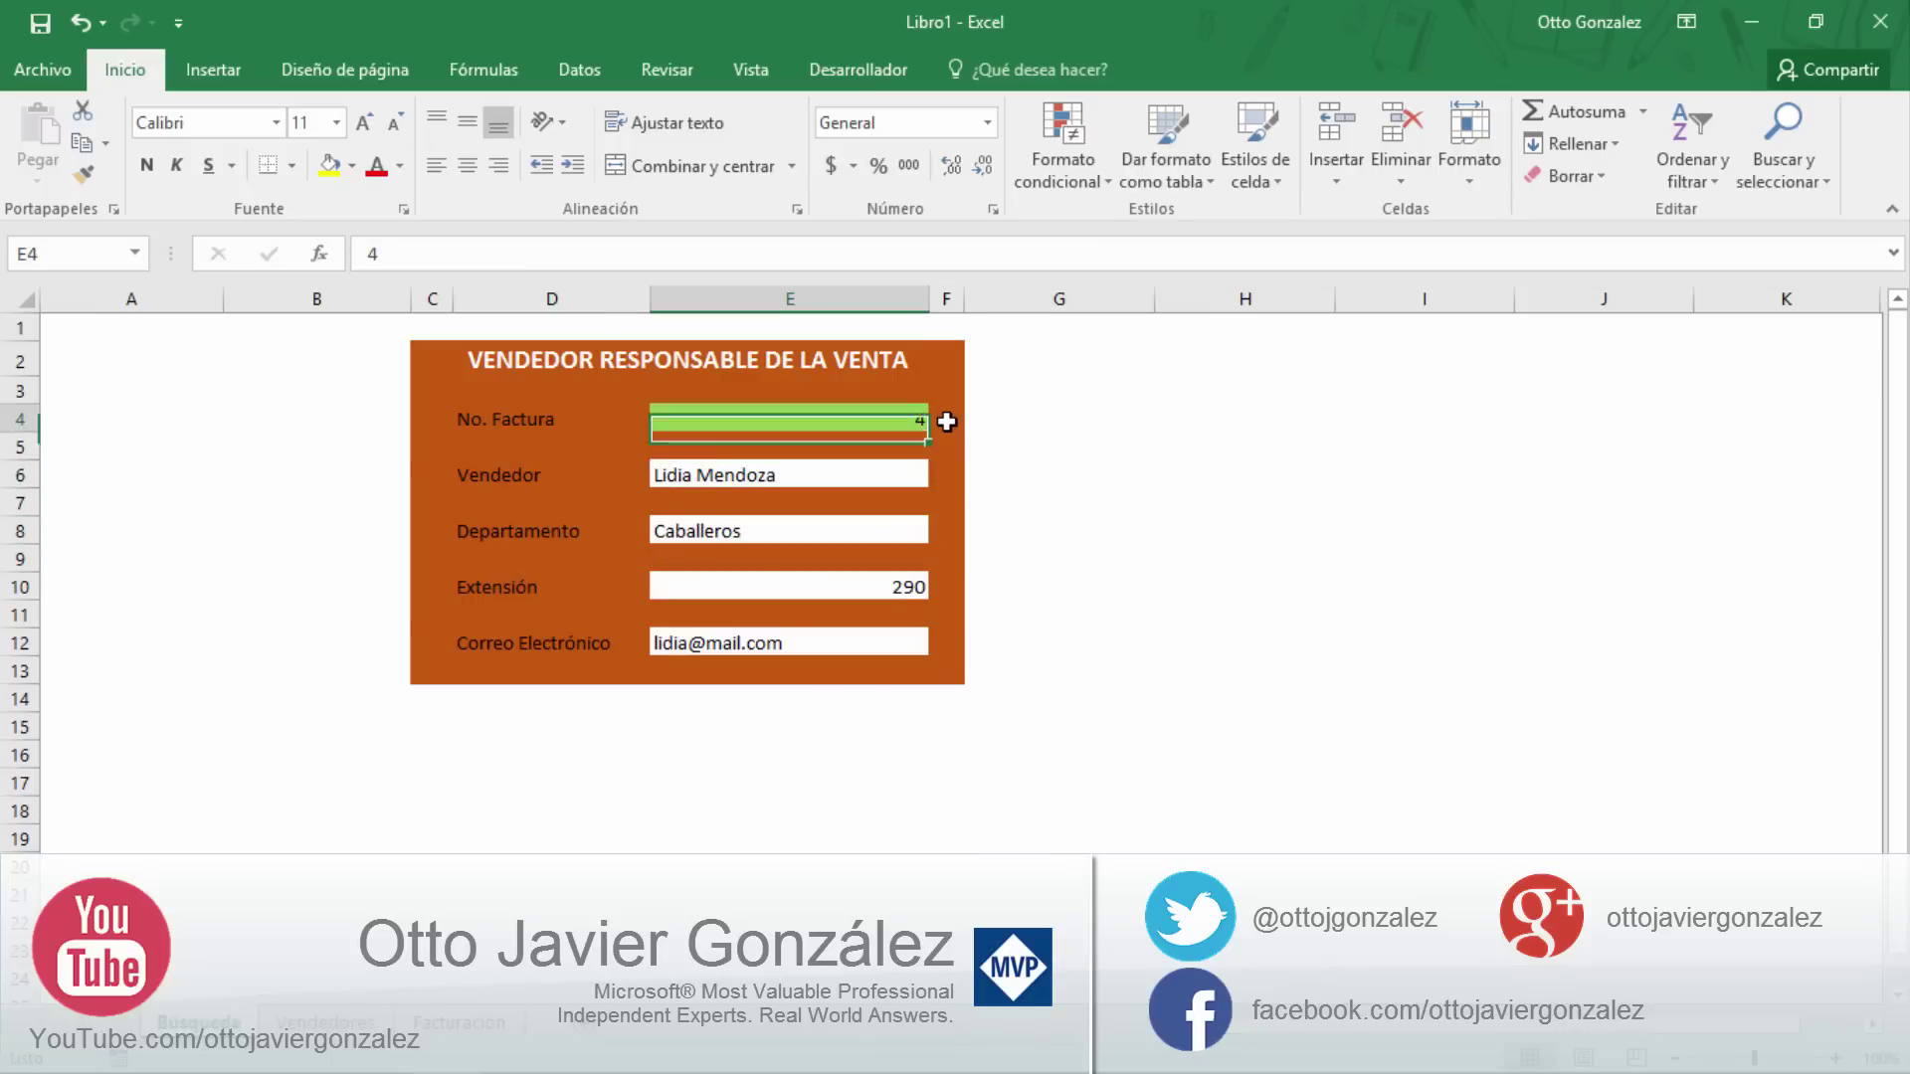
text(5)
key(Return)
key(Up)
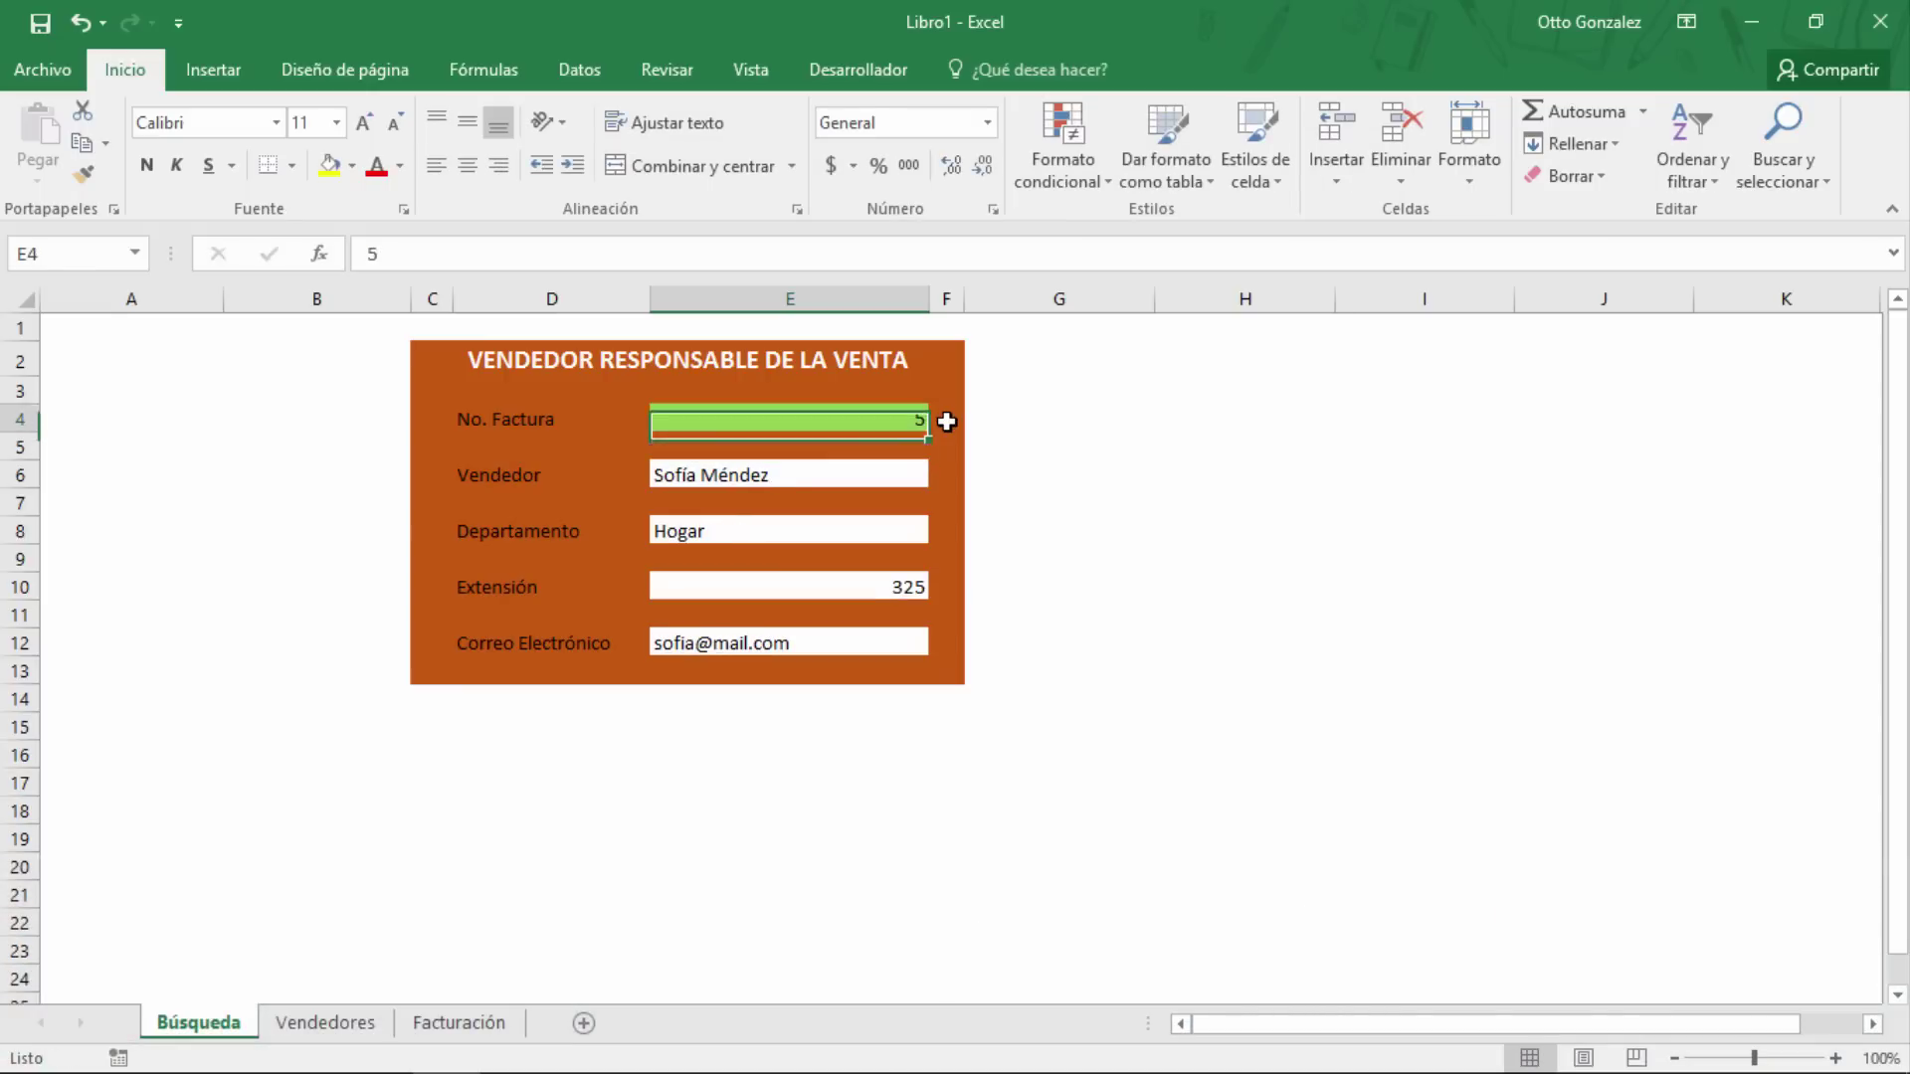
text(6)
key(Return)
- Enter invoice numbers 8 and 9 in E4, leaving invoice 9's vendor details displayed
key(Up)
key(F2)
key(BackSpace)
text(7)
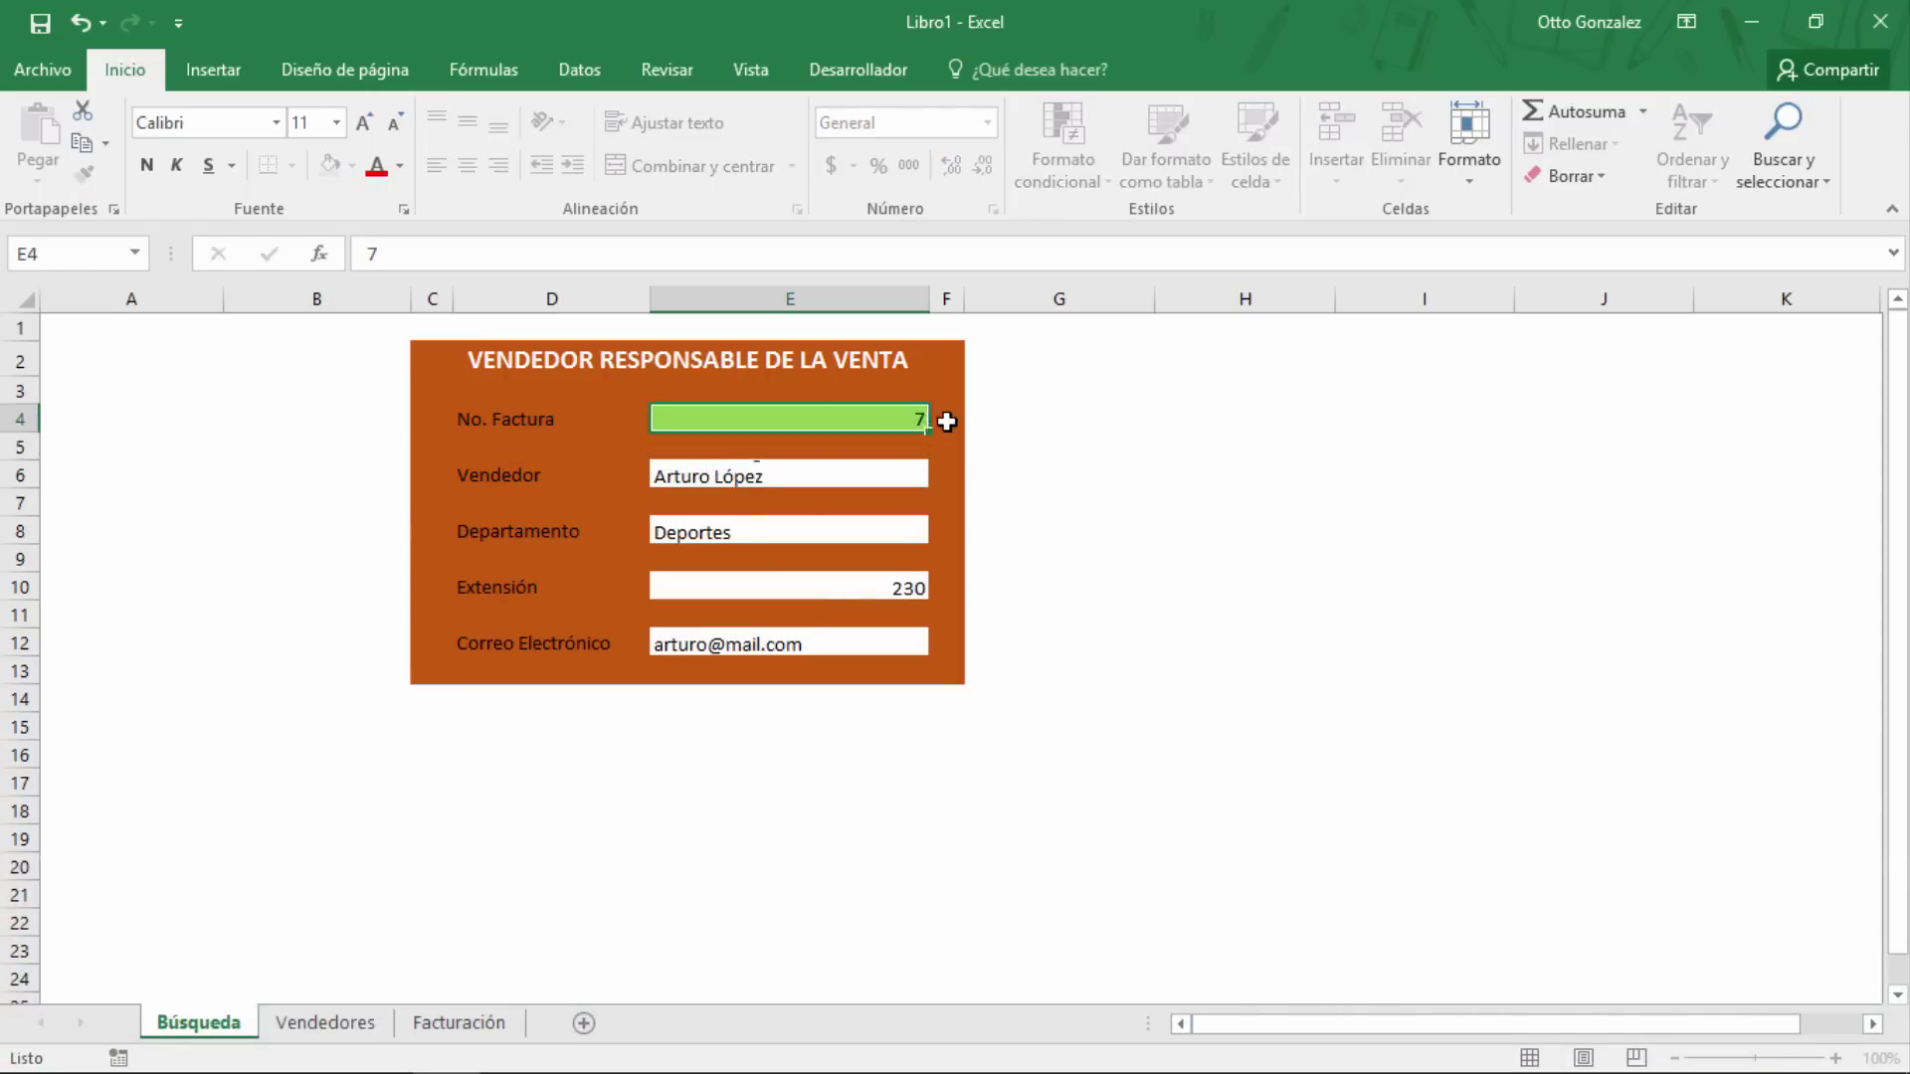
key(Return)
key(Up)
key(F2)
key(BackSpace)
text(8)
key(Return)
key(Up)
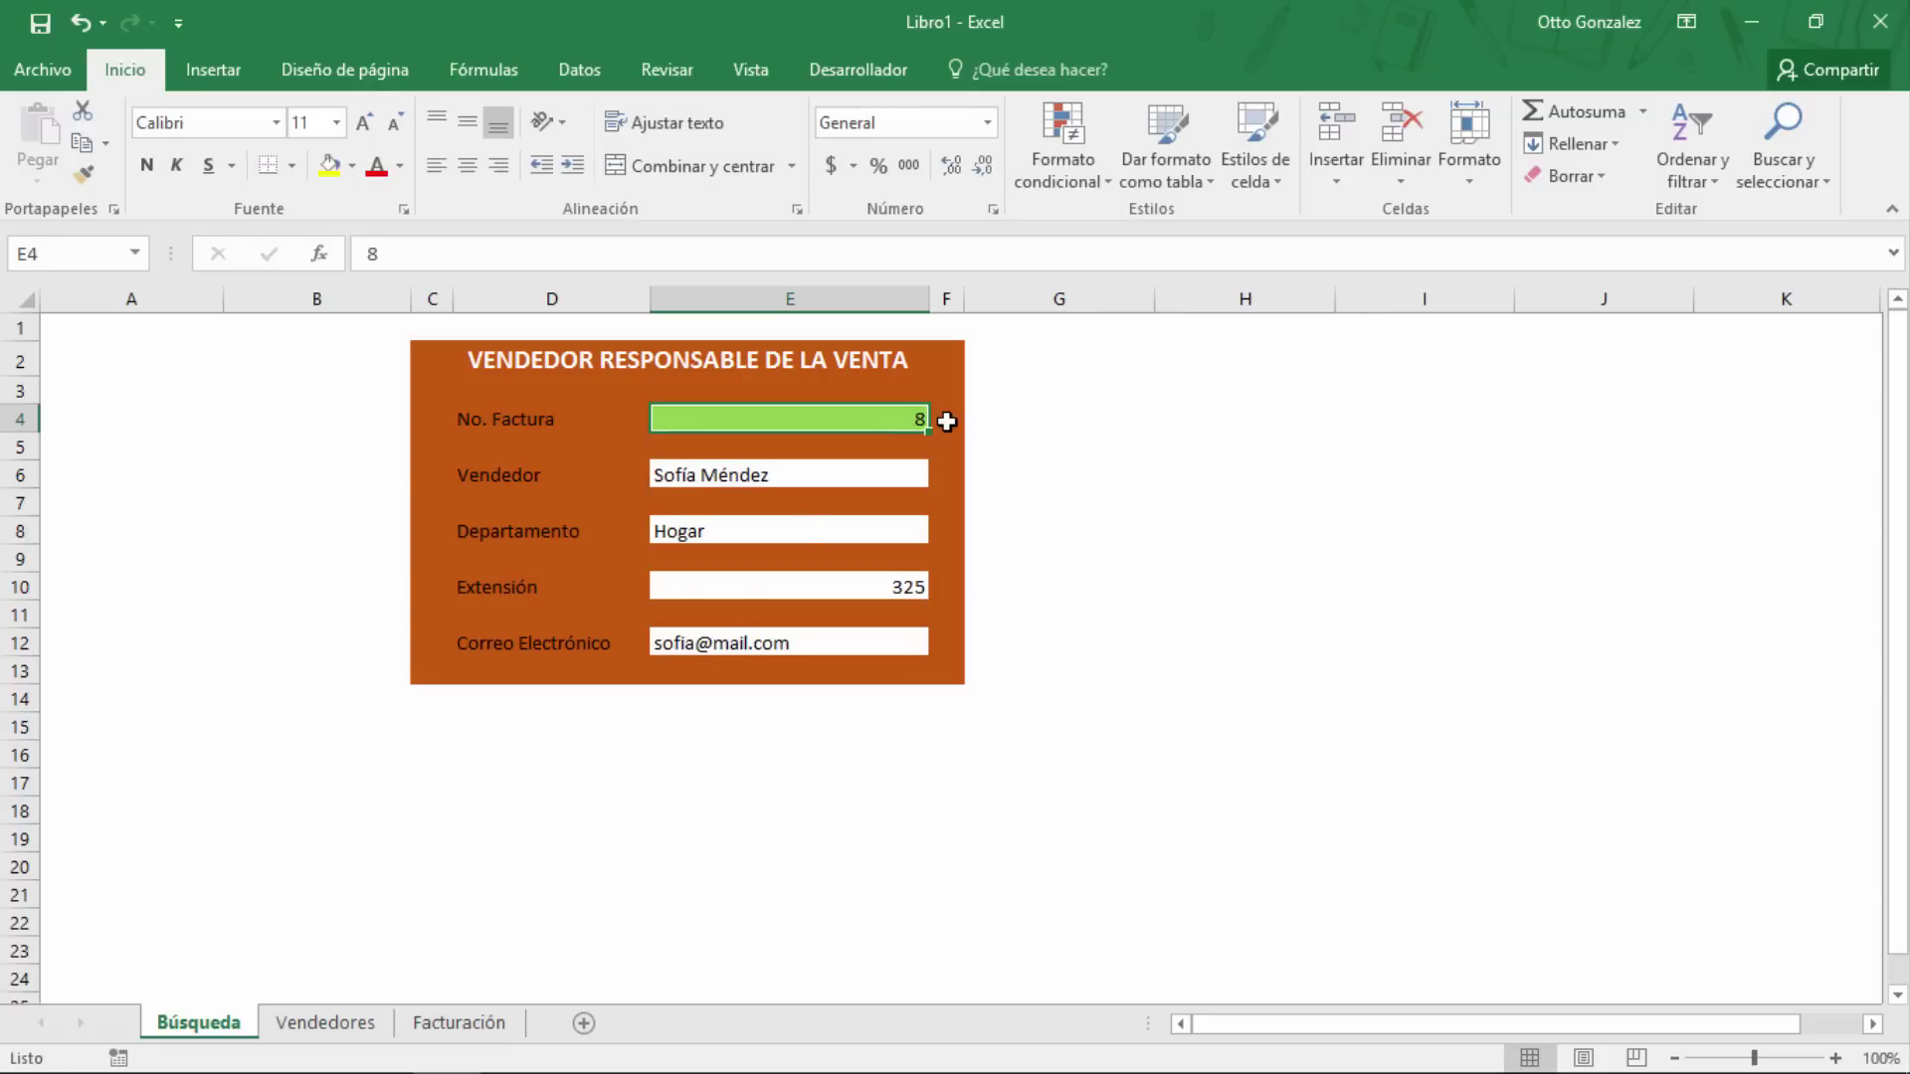
key(F2)
key(BackSpace)
text(9)
key(Return)
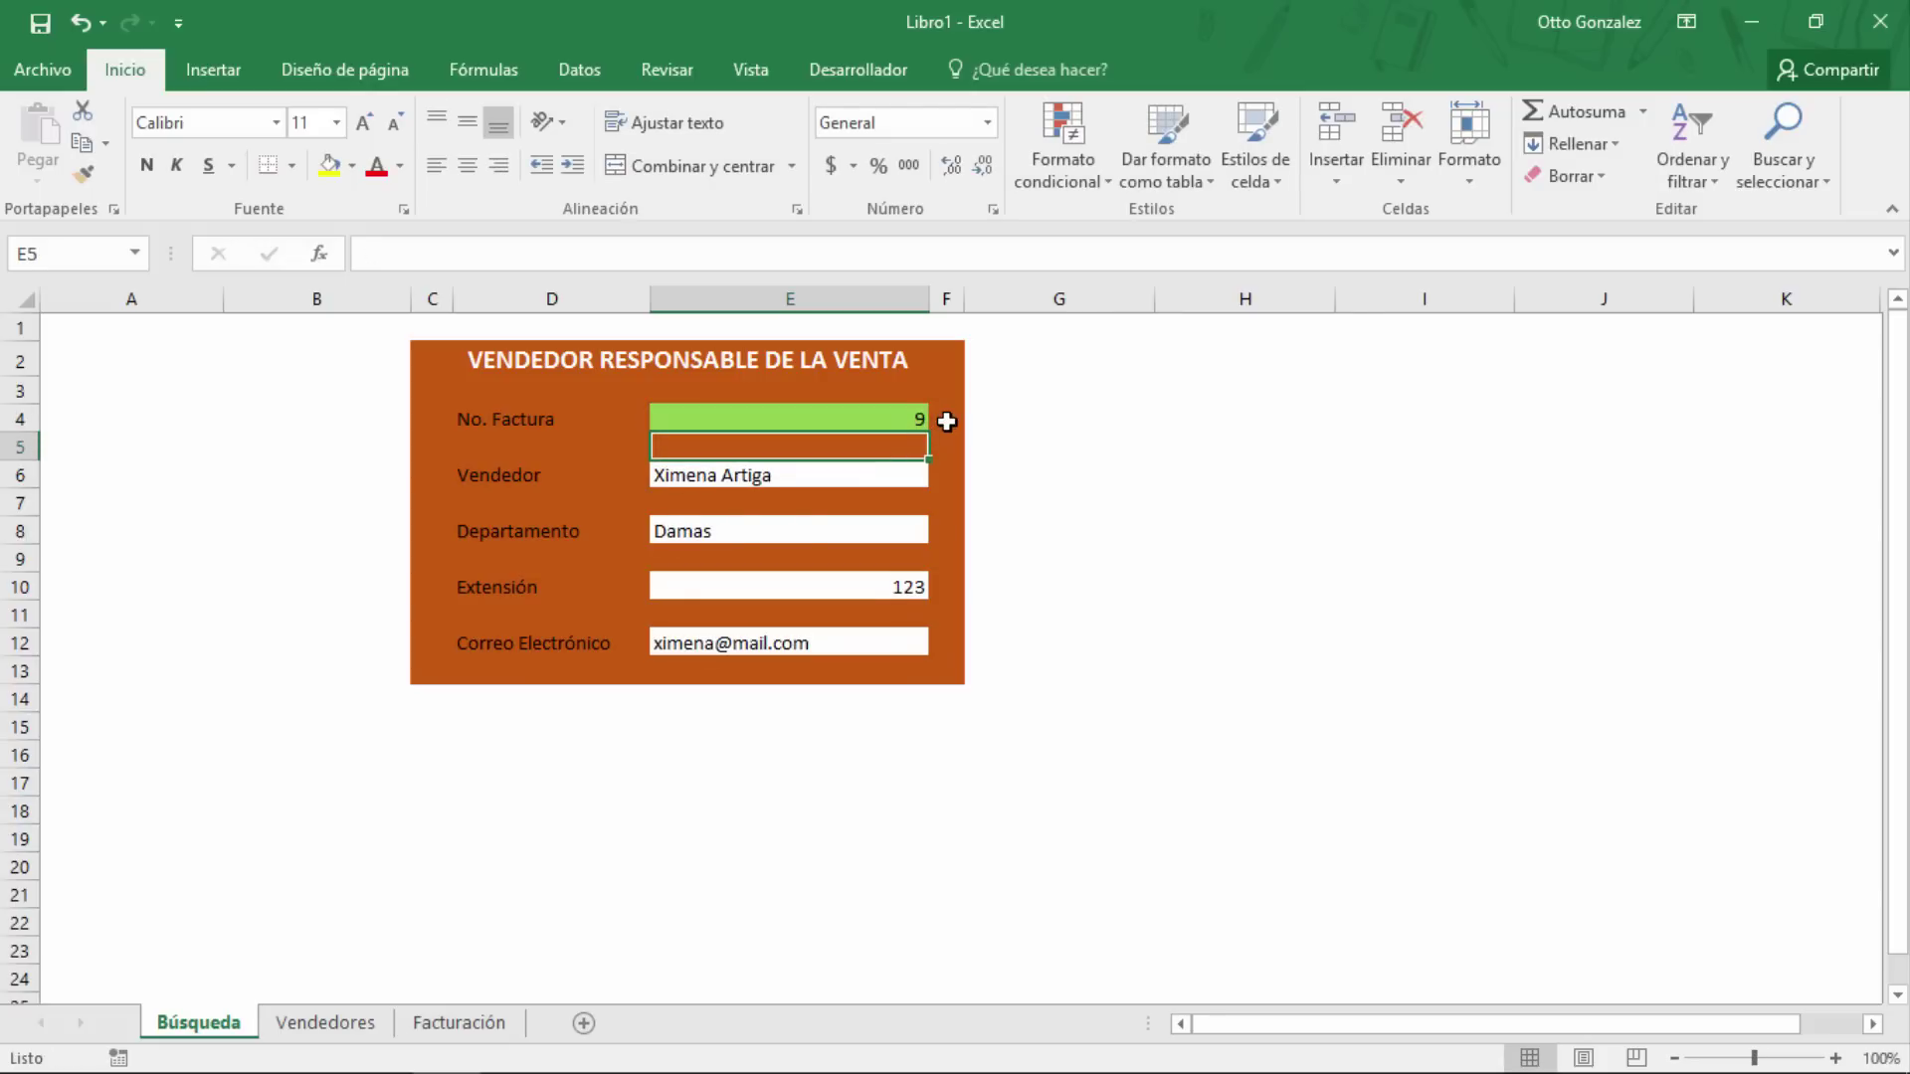
key(Up)
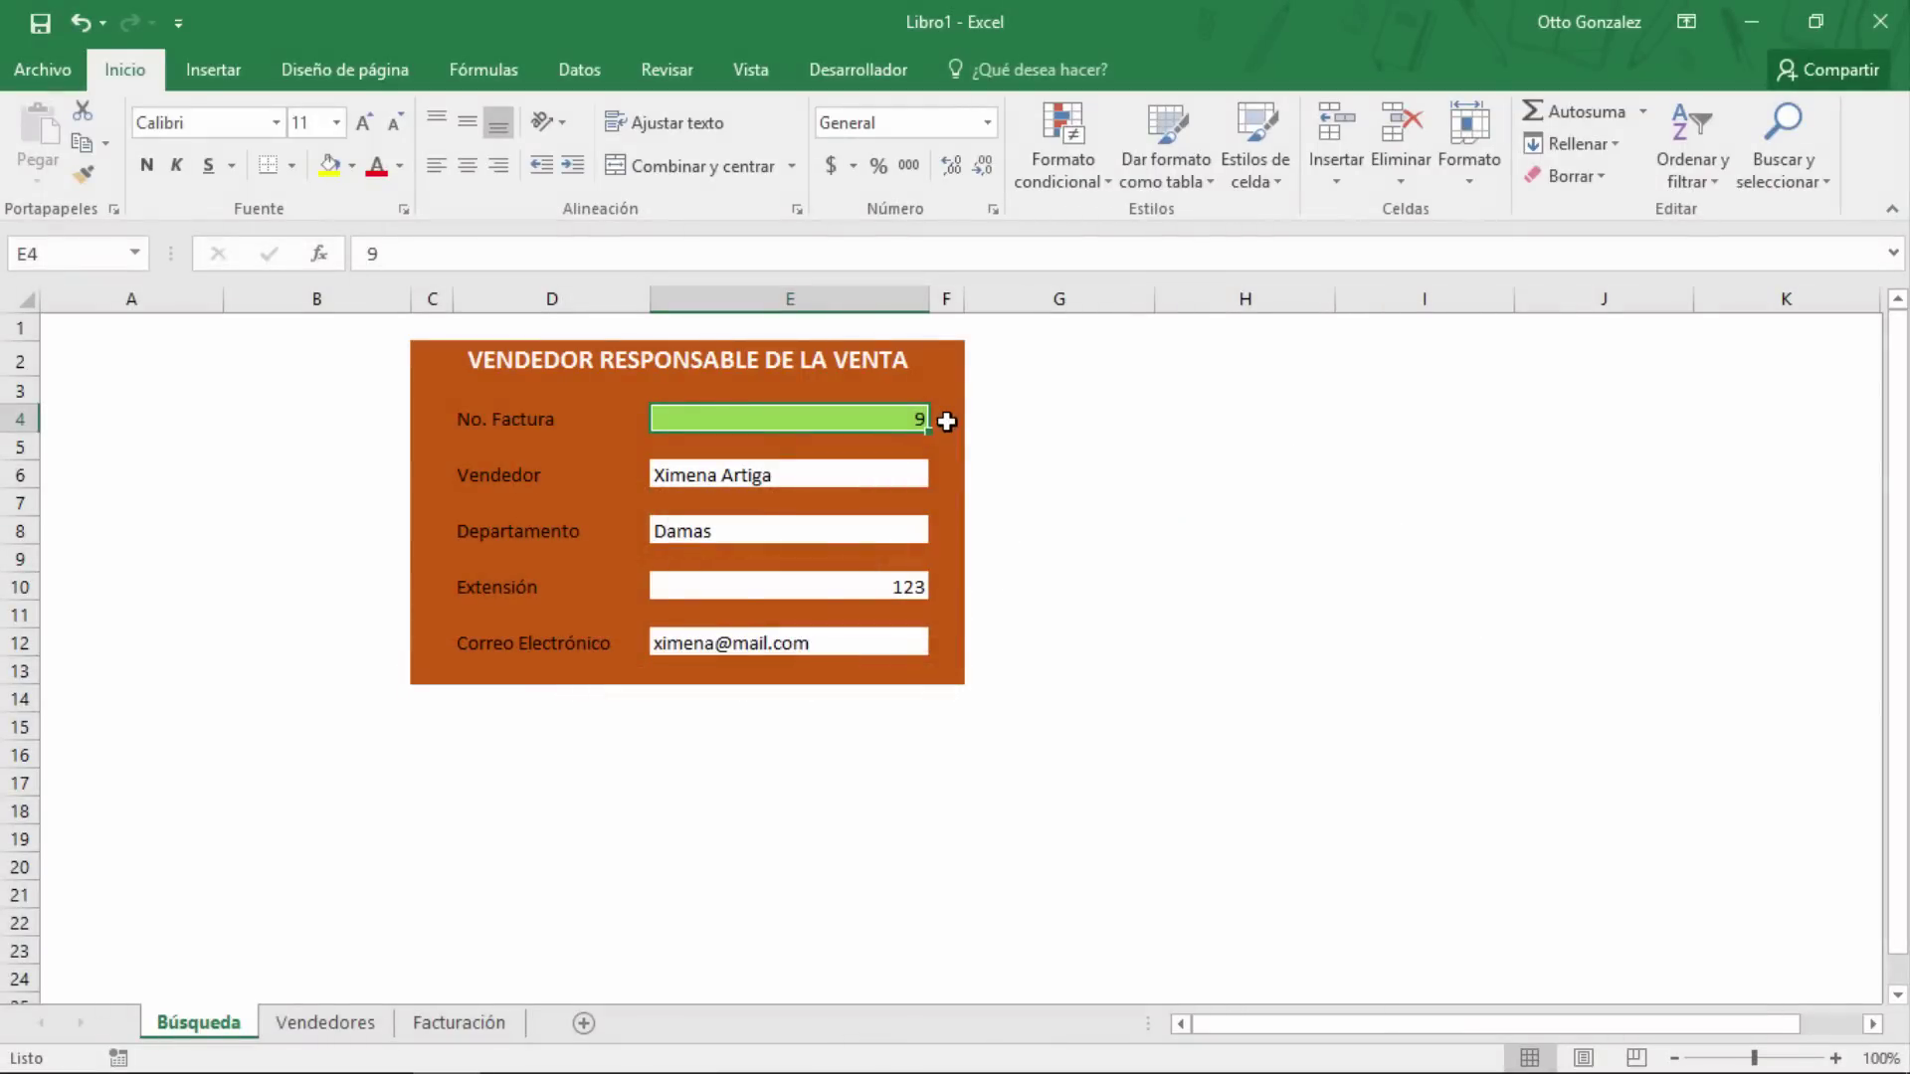
key(Return)
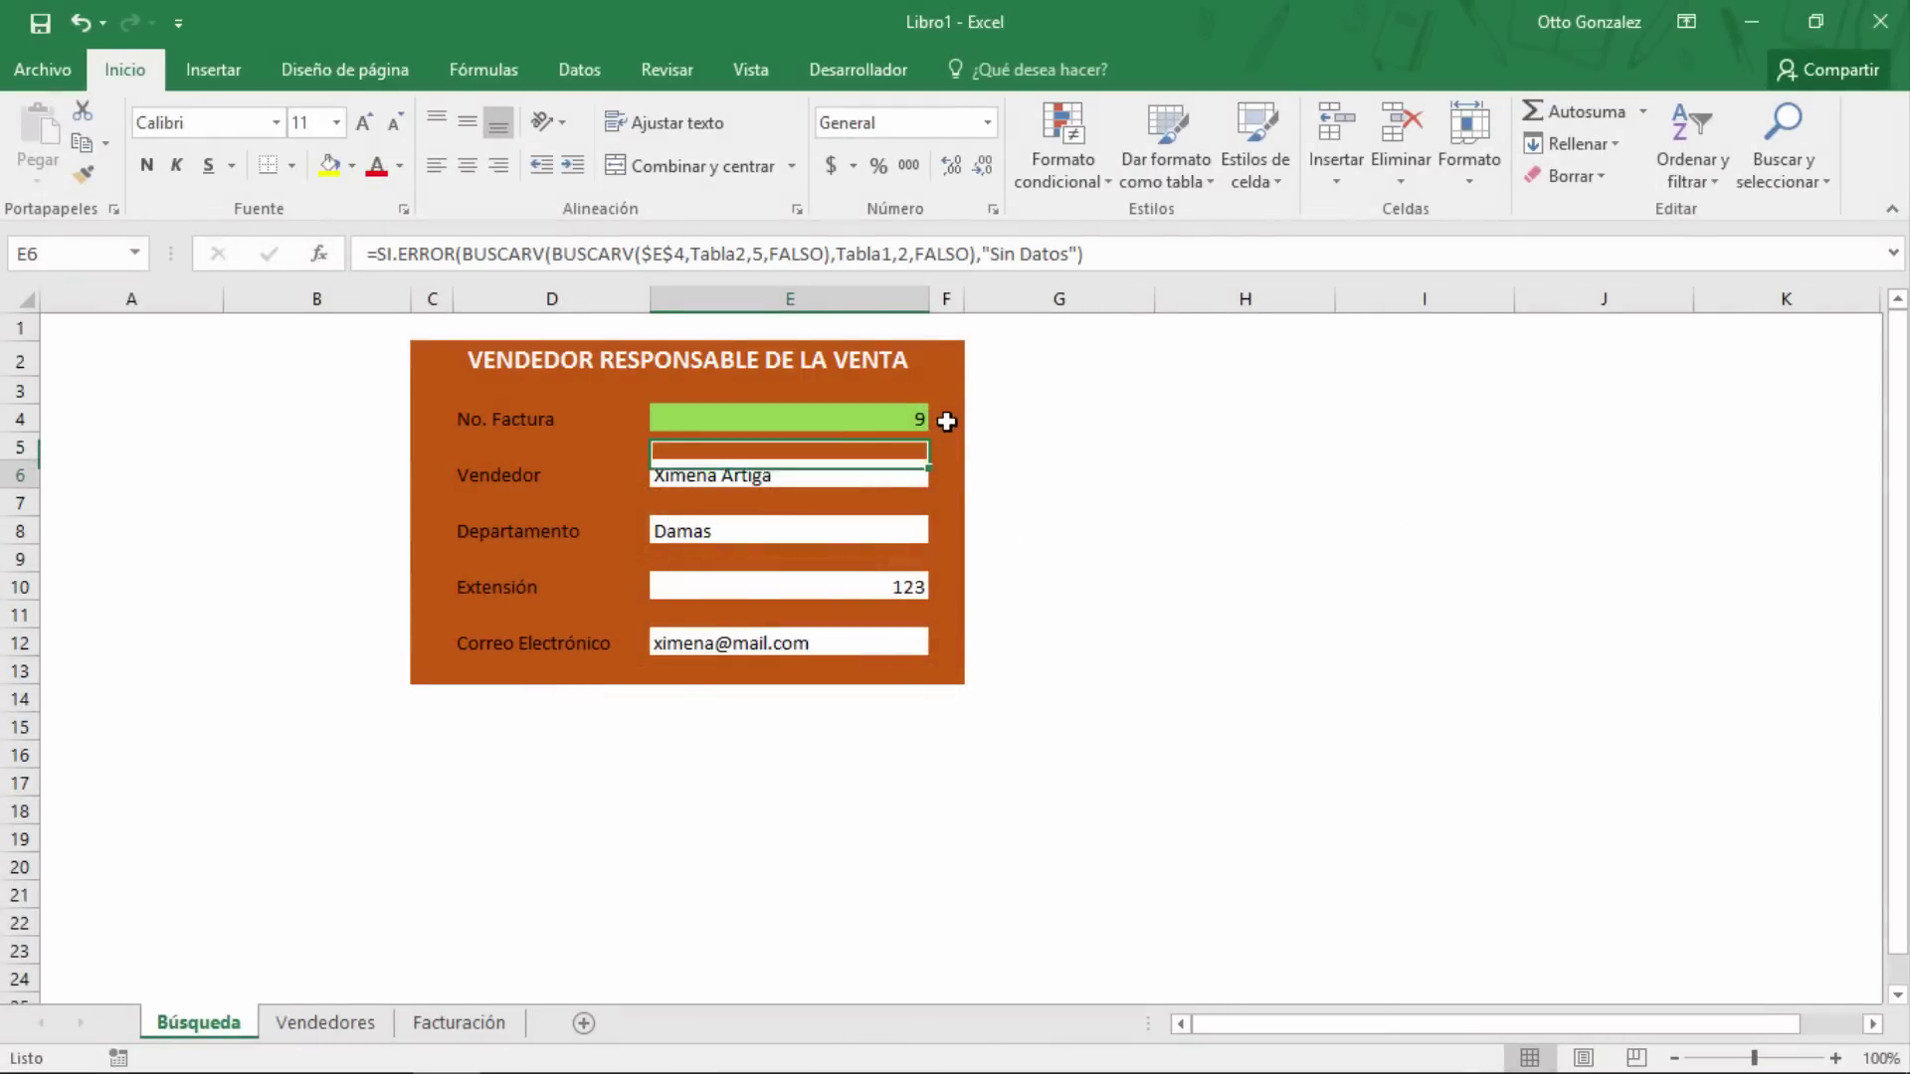
click(25, 303)
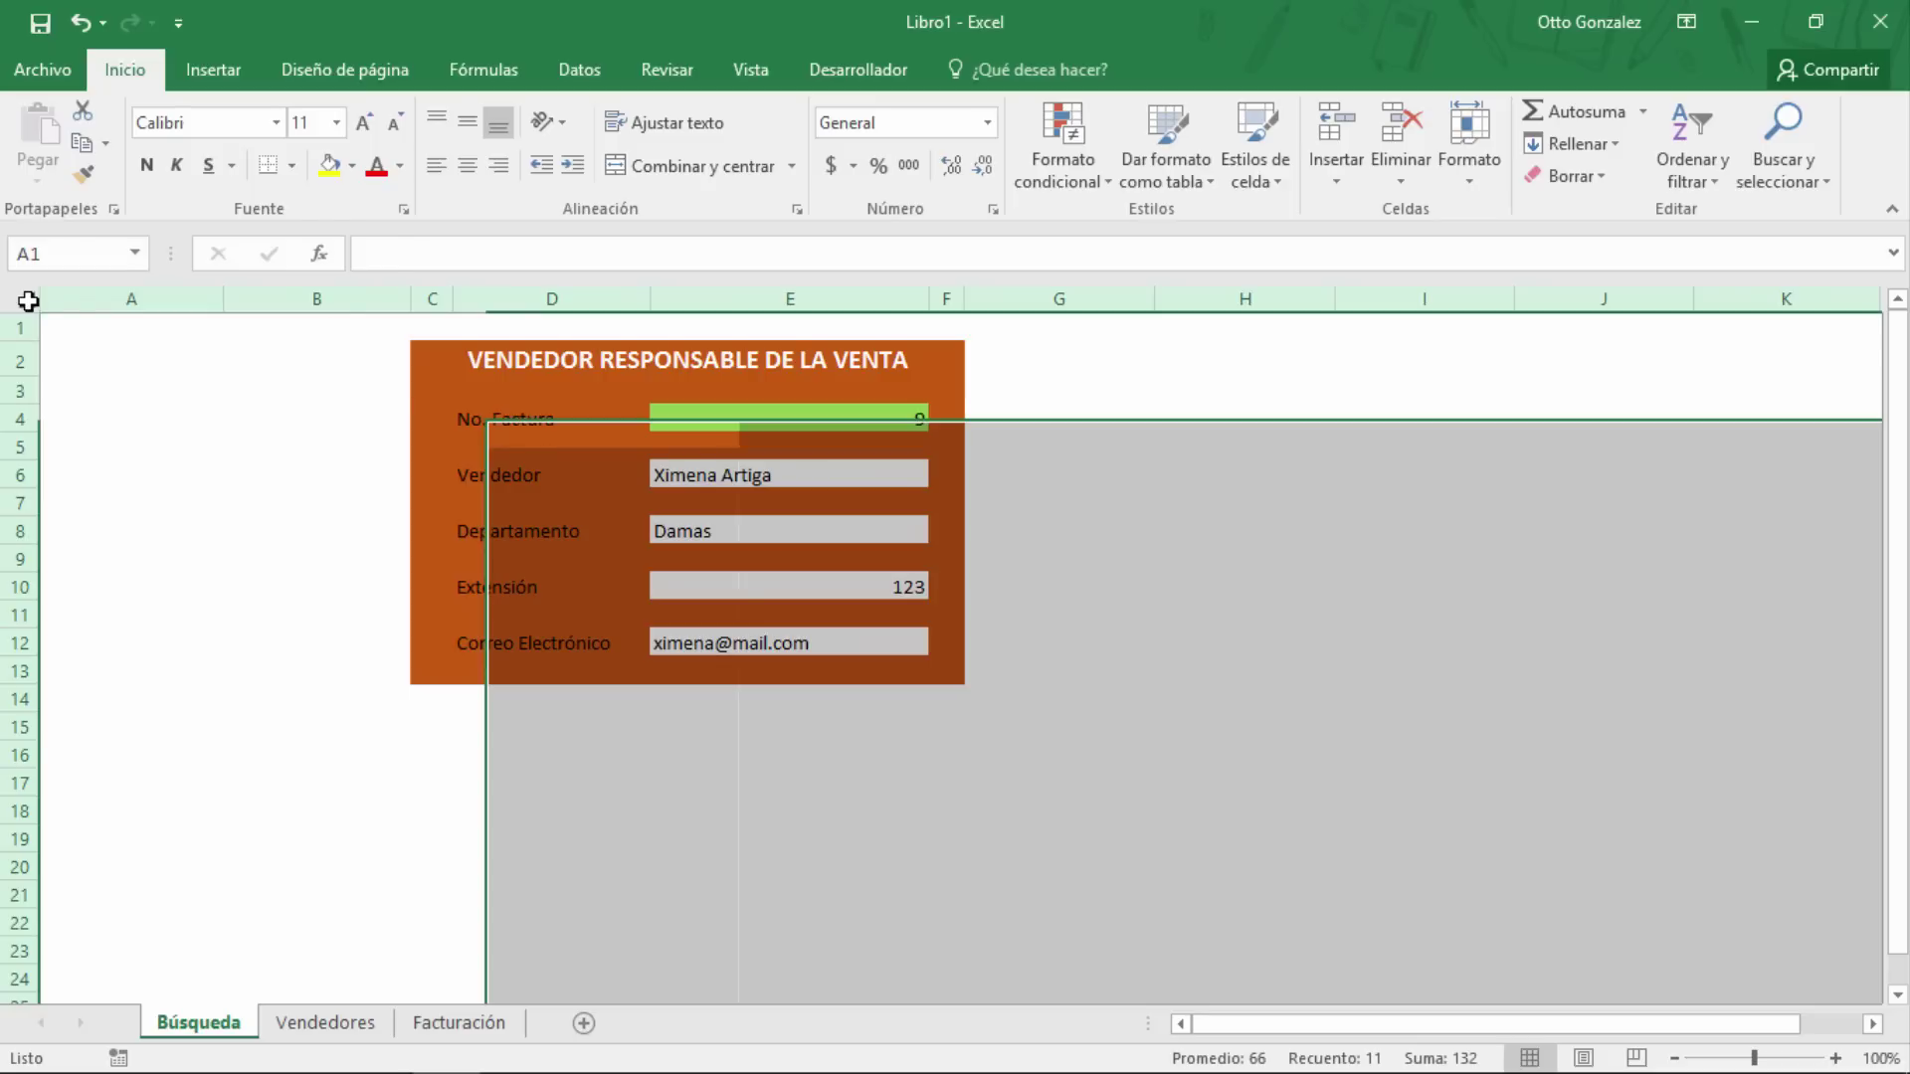
right_click(25, 302)
click(124, 778)
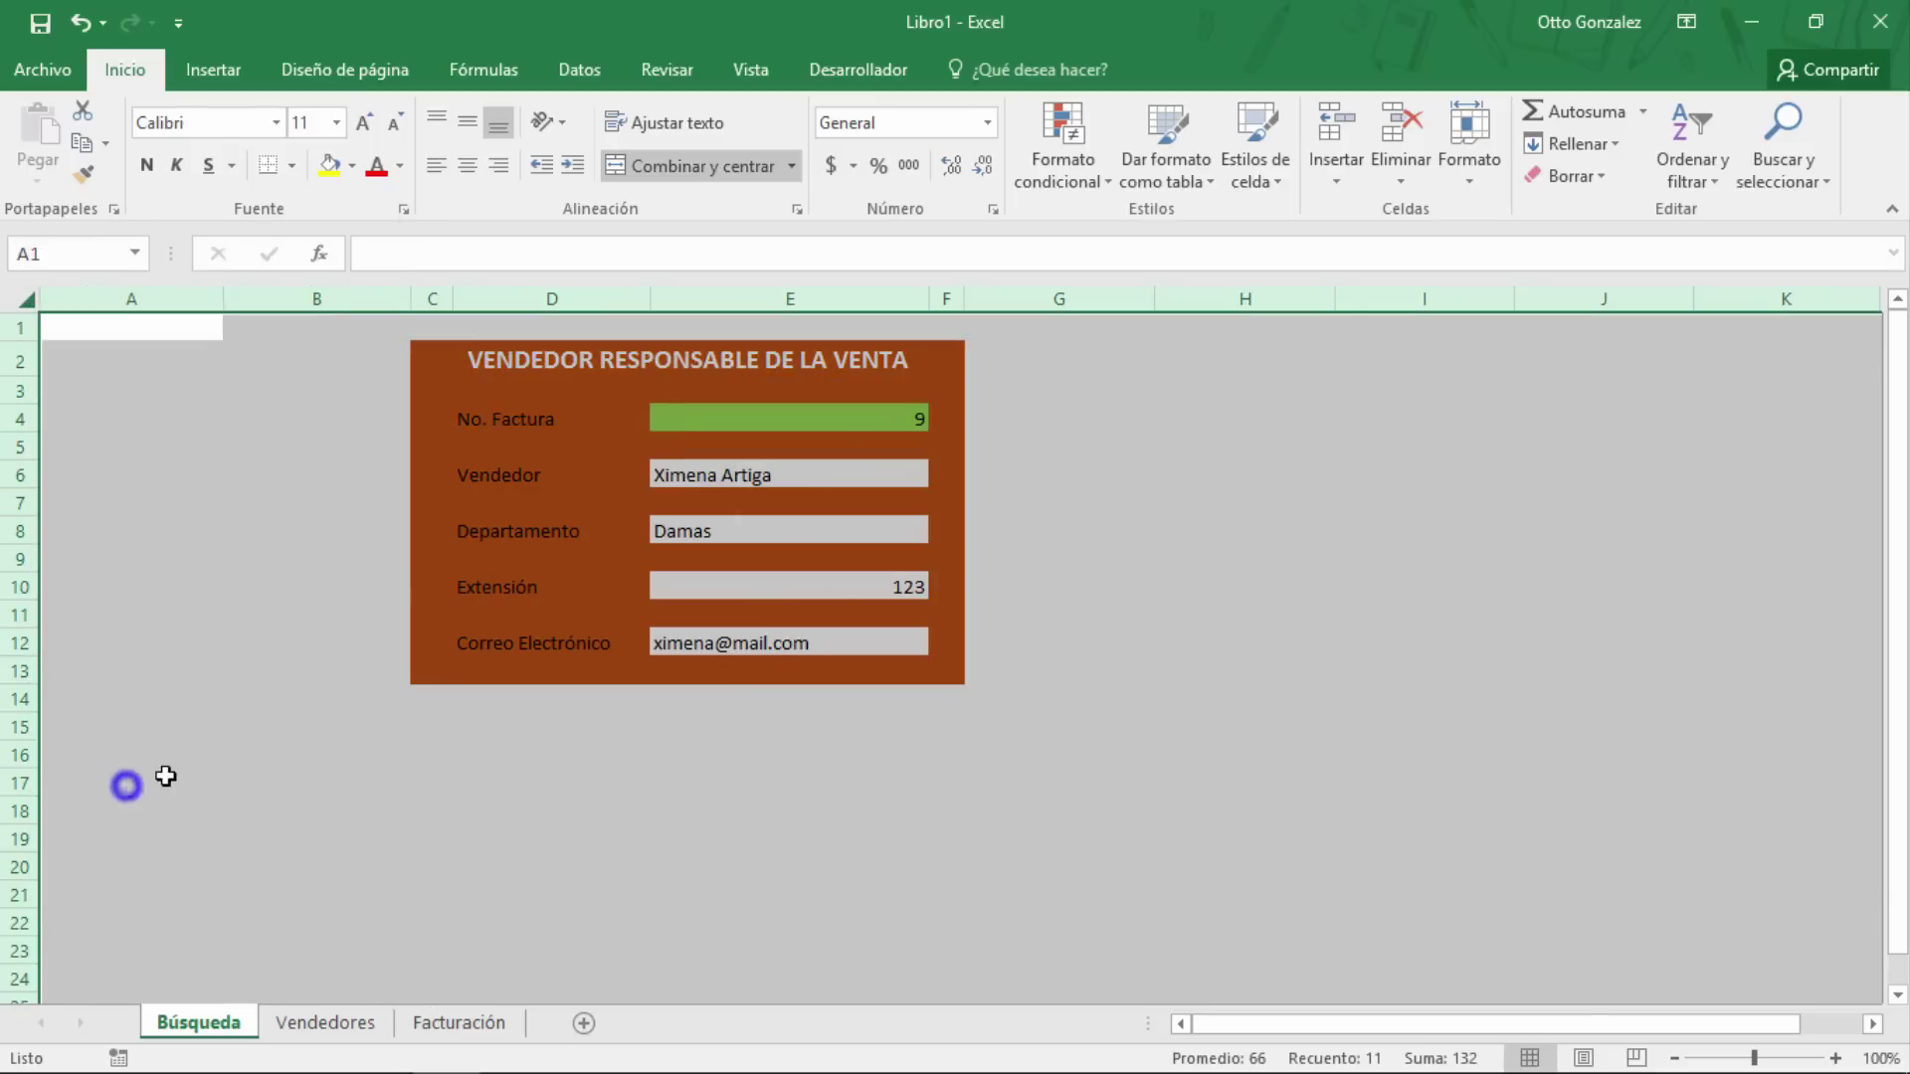
click(457, 486)
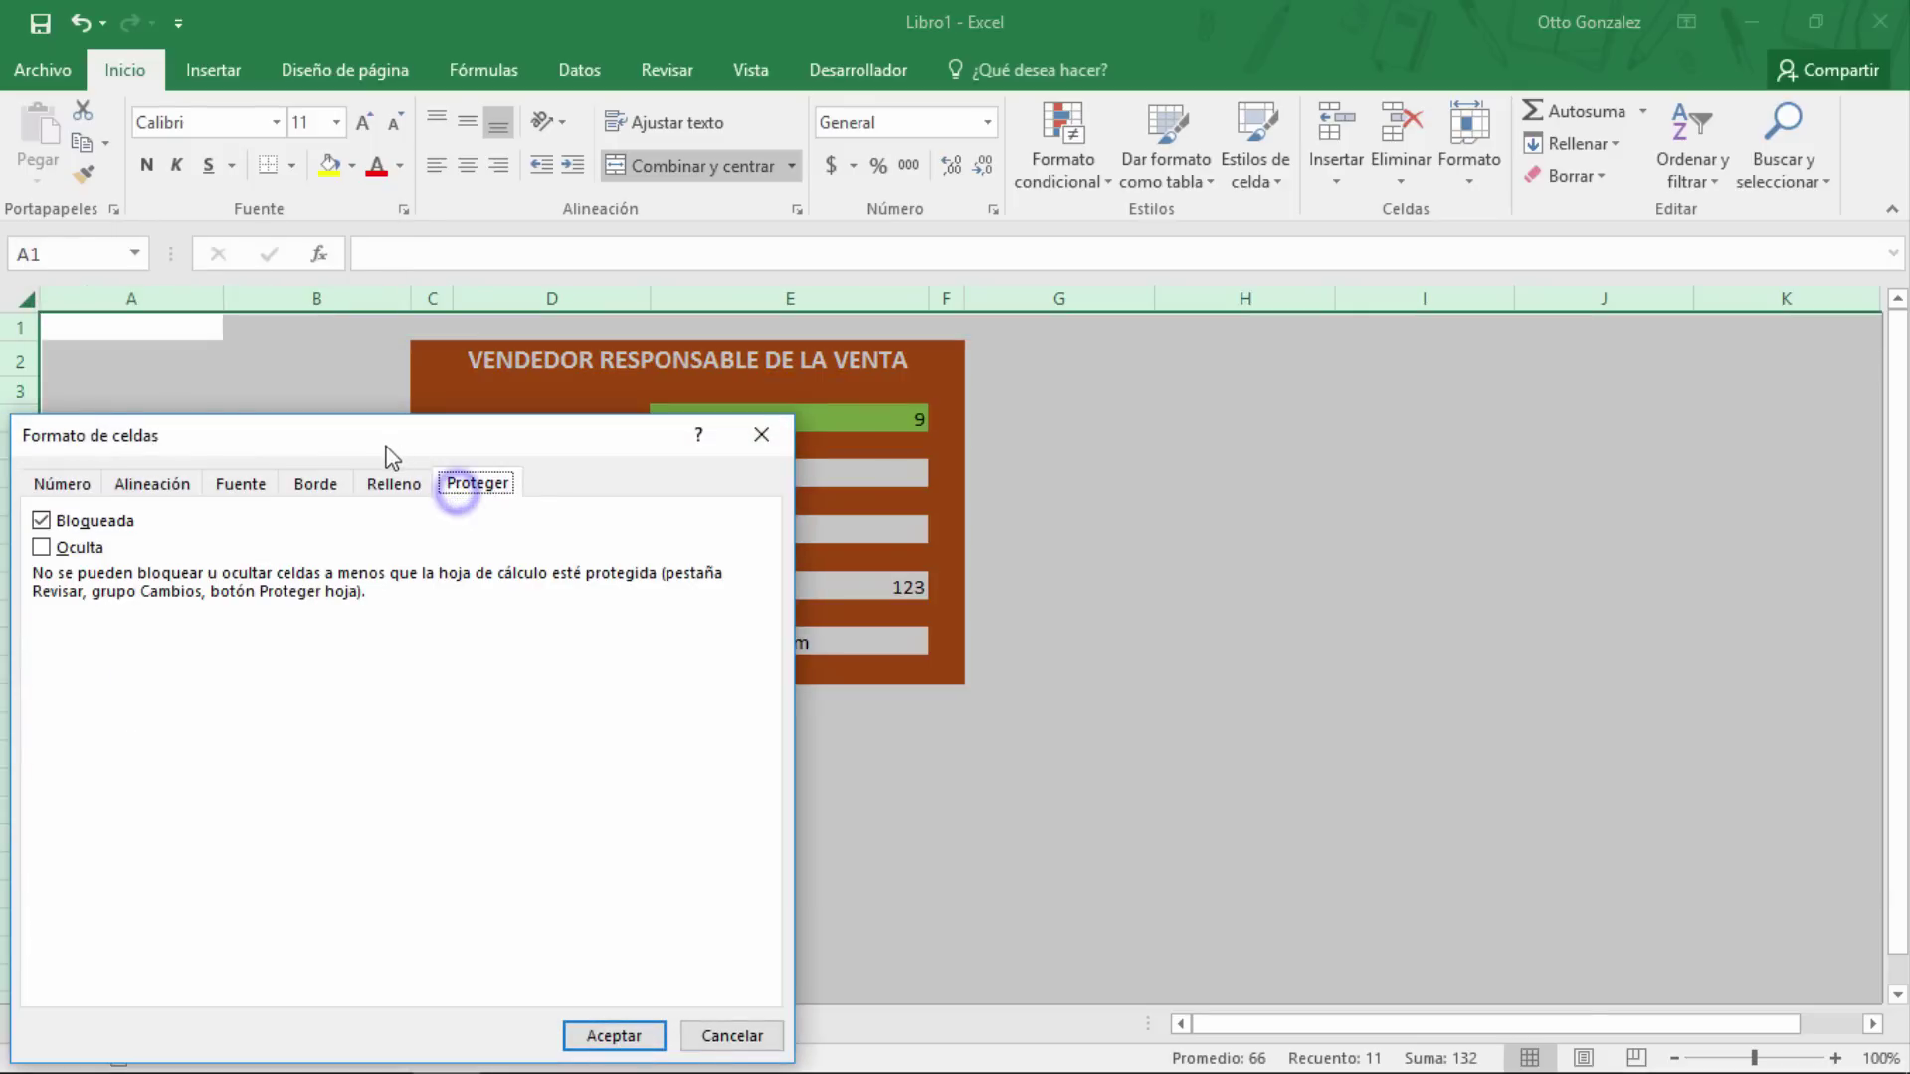
drag(386, 438, 641, 348)
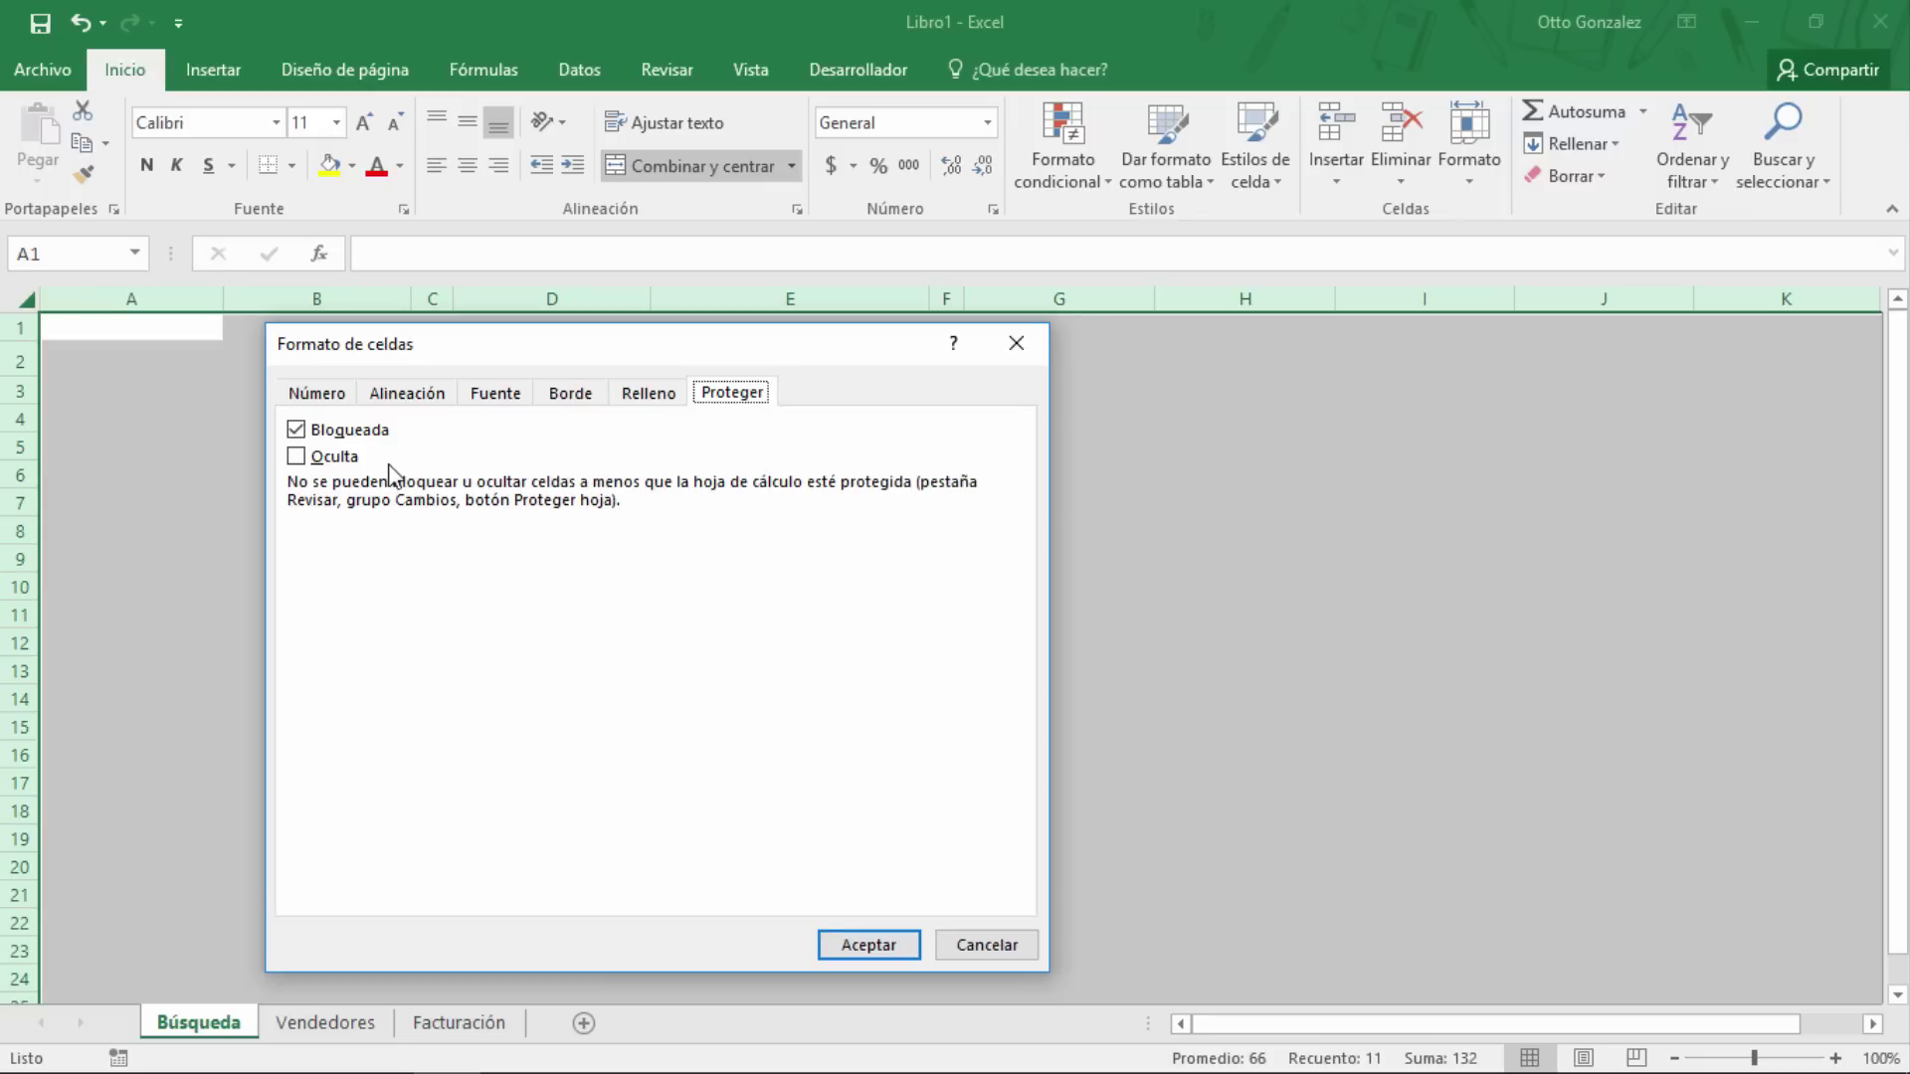
key(Return)
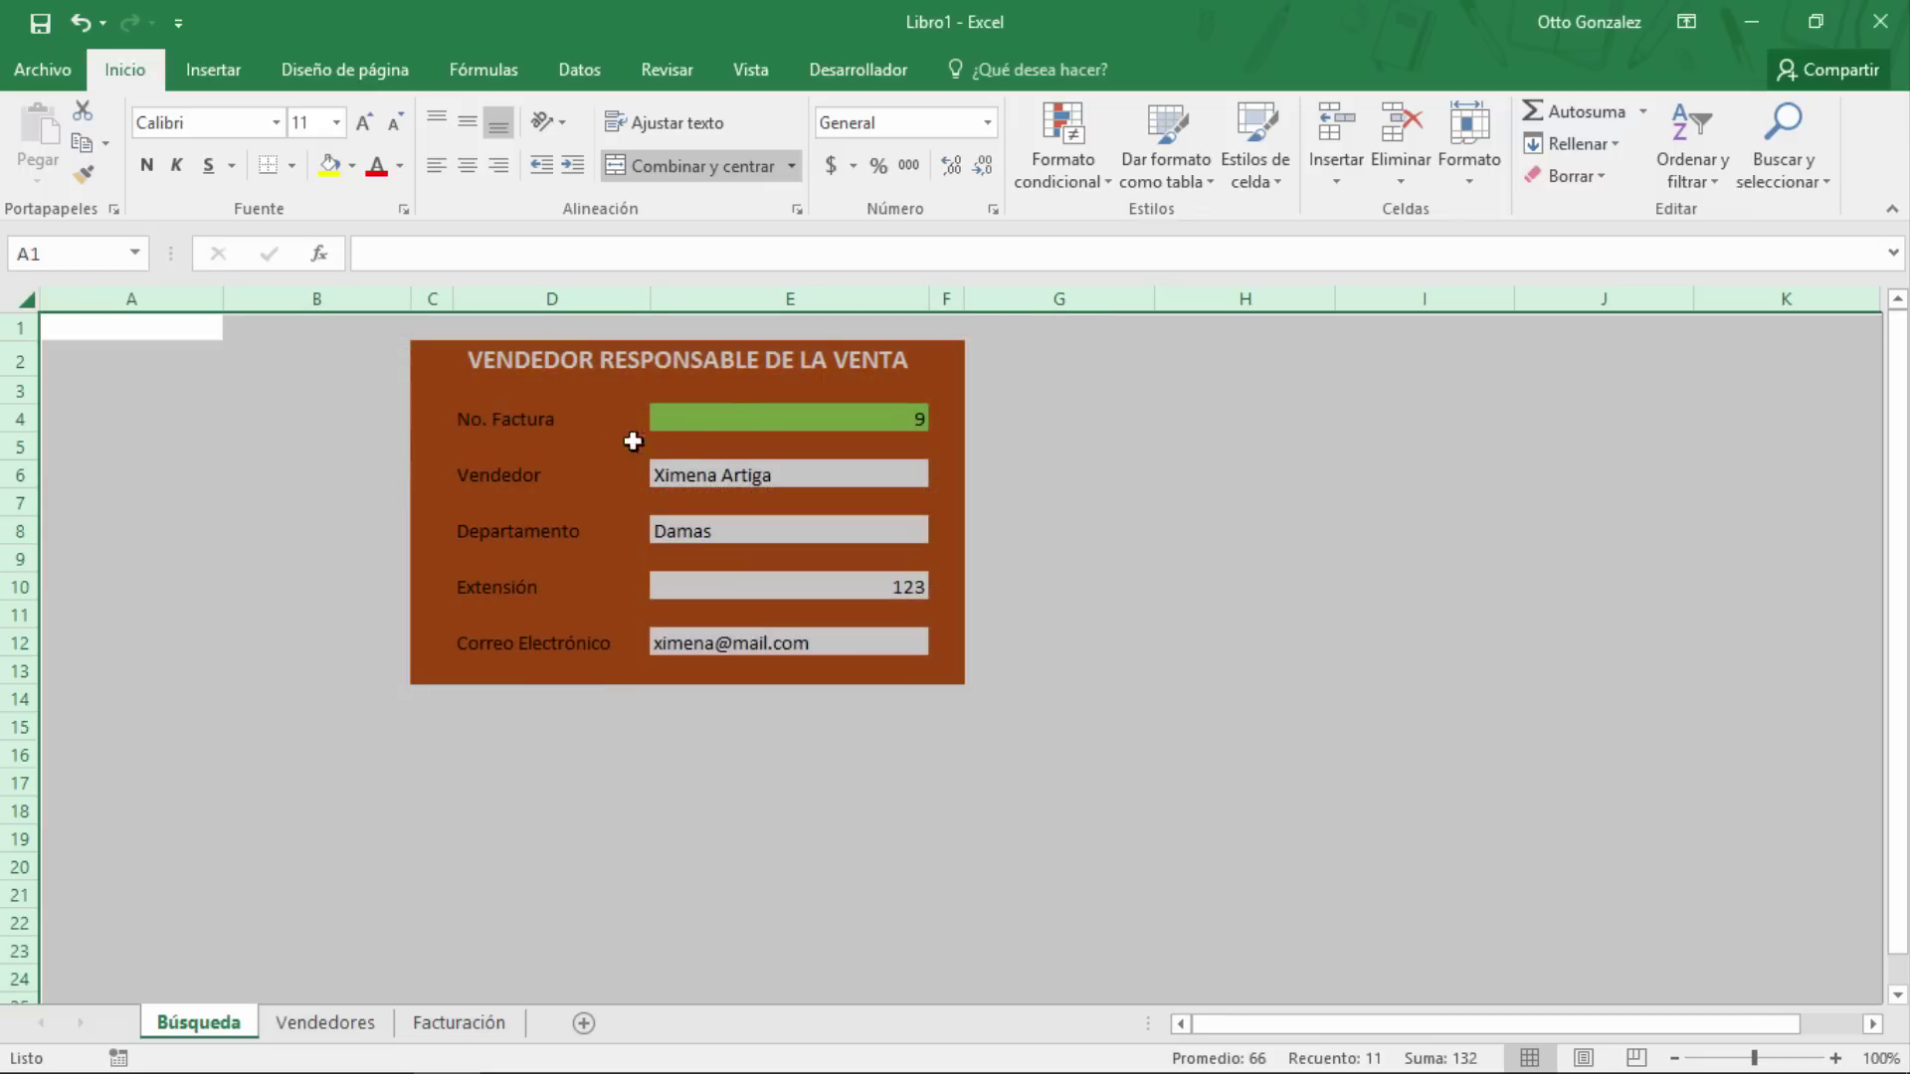
click(741, 418)
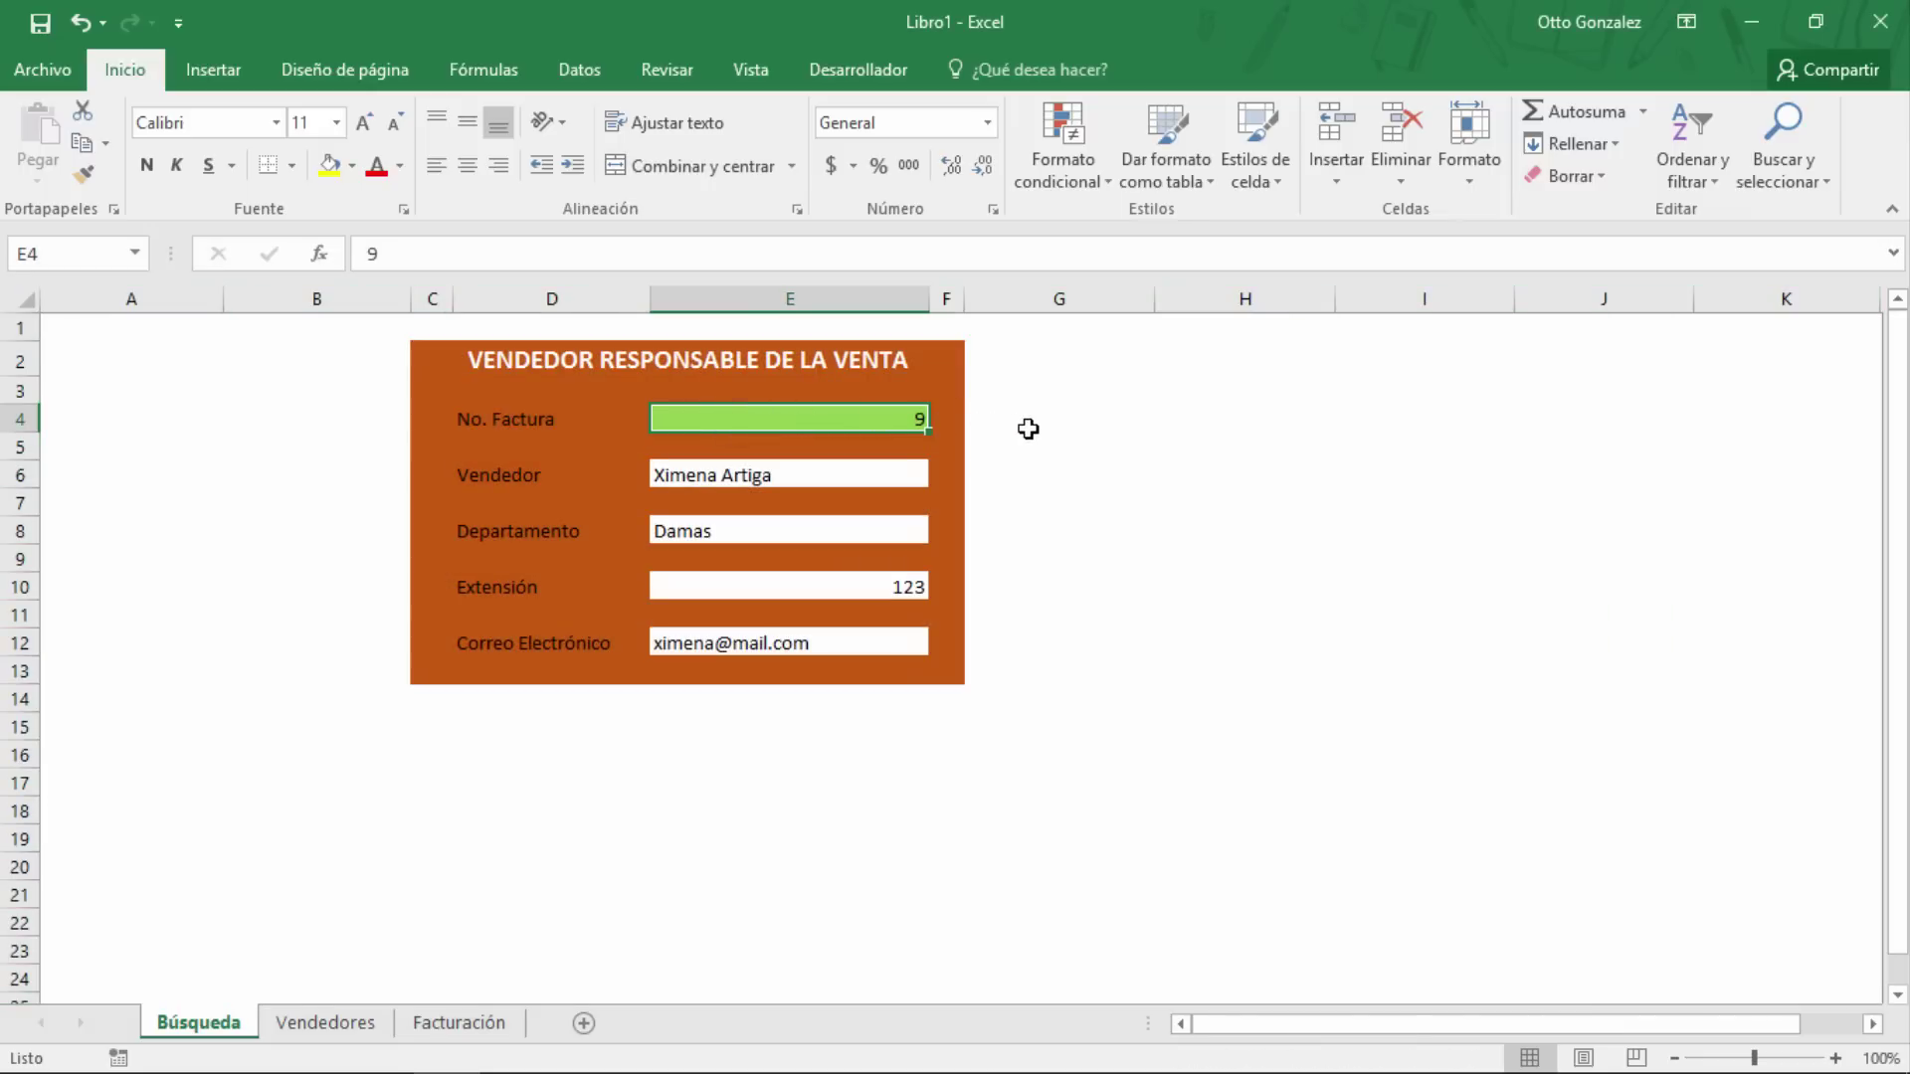
key(Down)
key(Down)
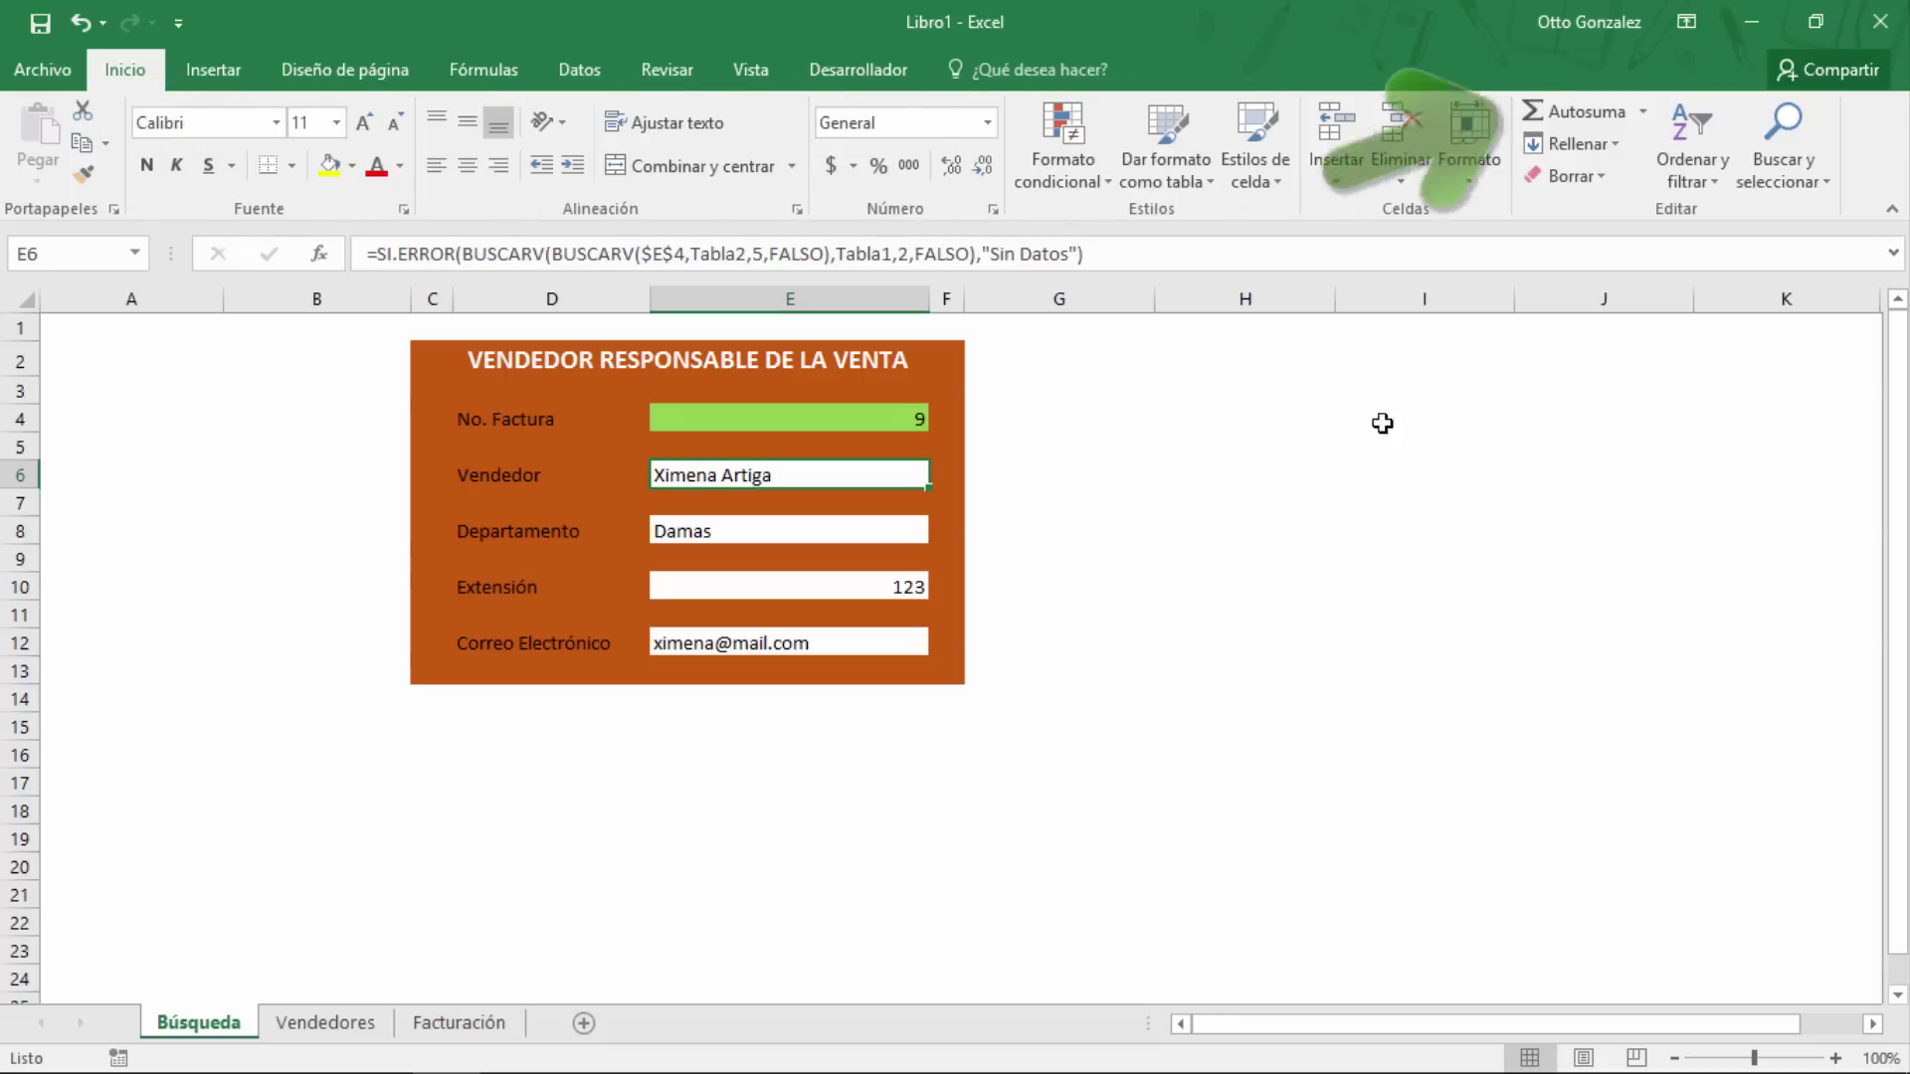
- Select all formula cells E6, E8, E10 and E12 with Go To Special > Formulas
click(1813, 145)
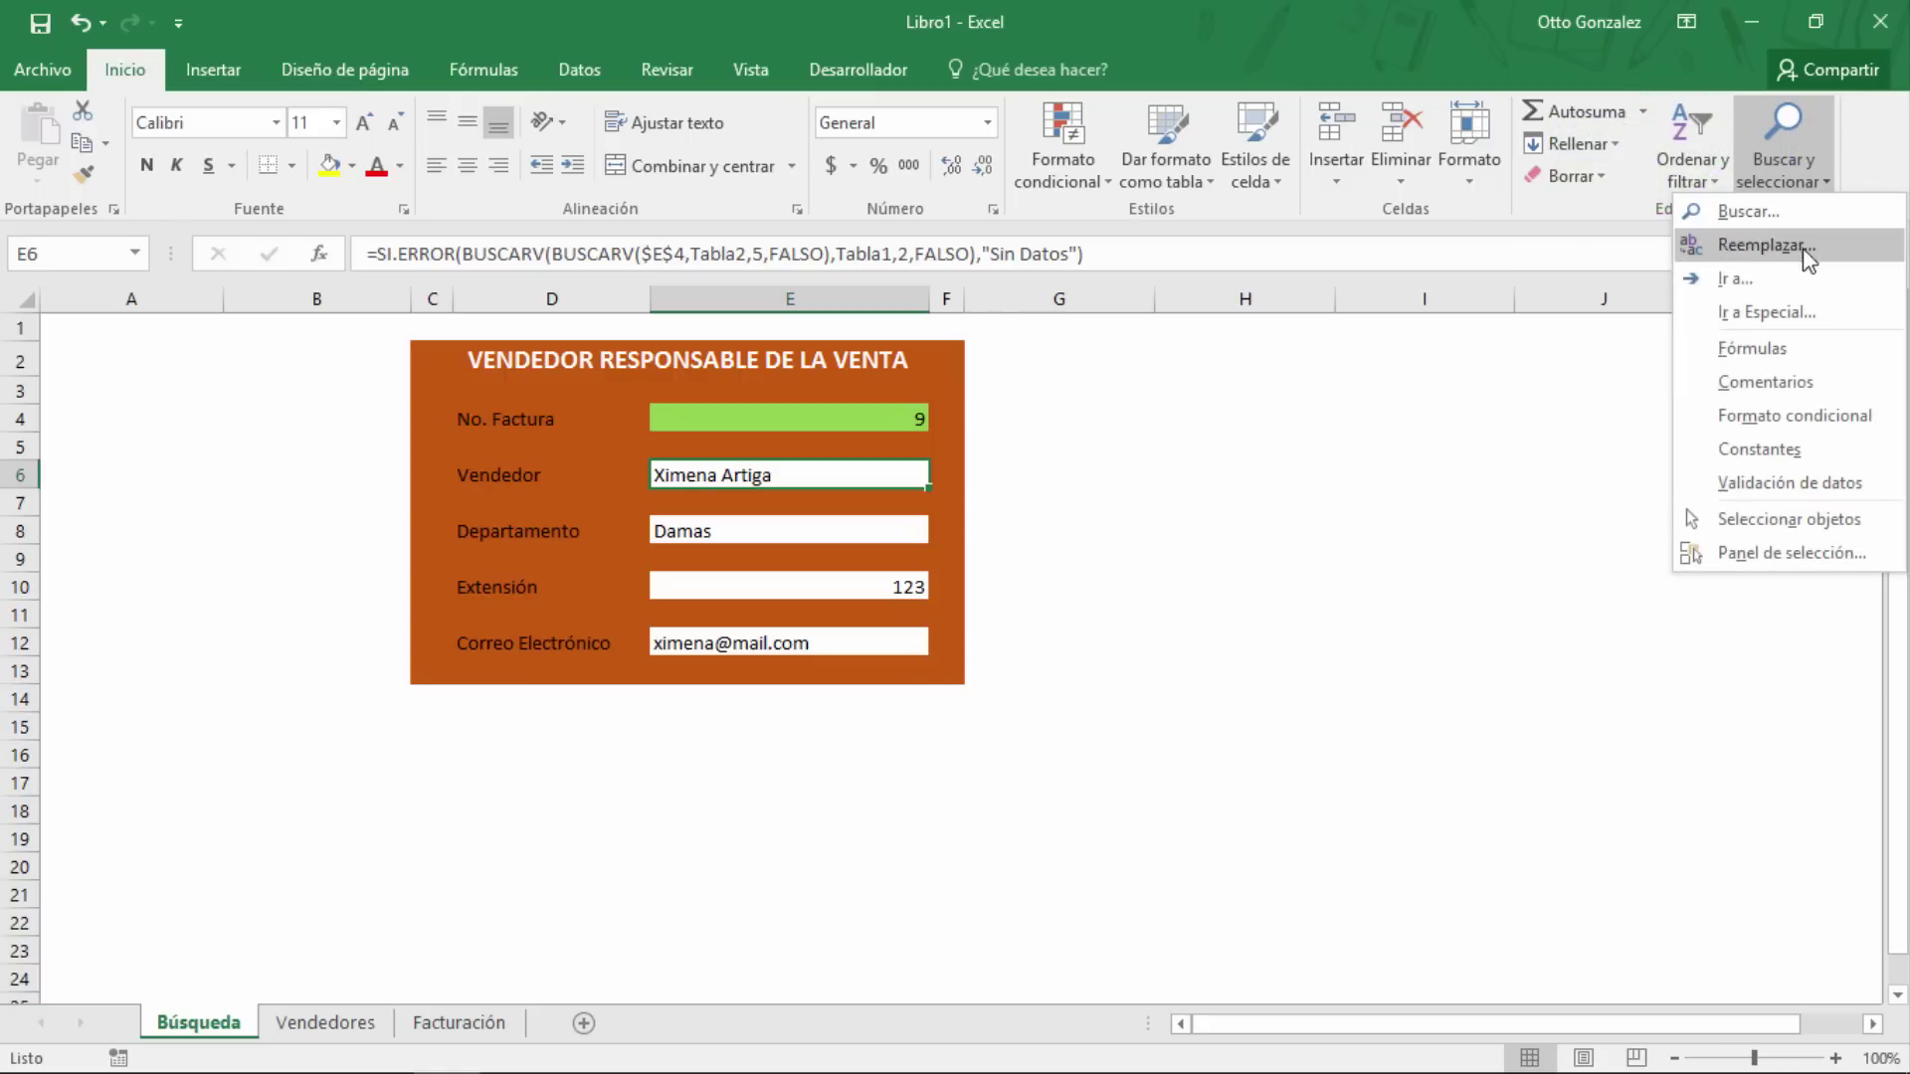
click(1847, 311)
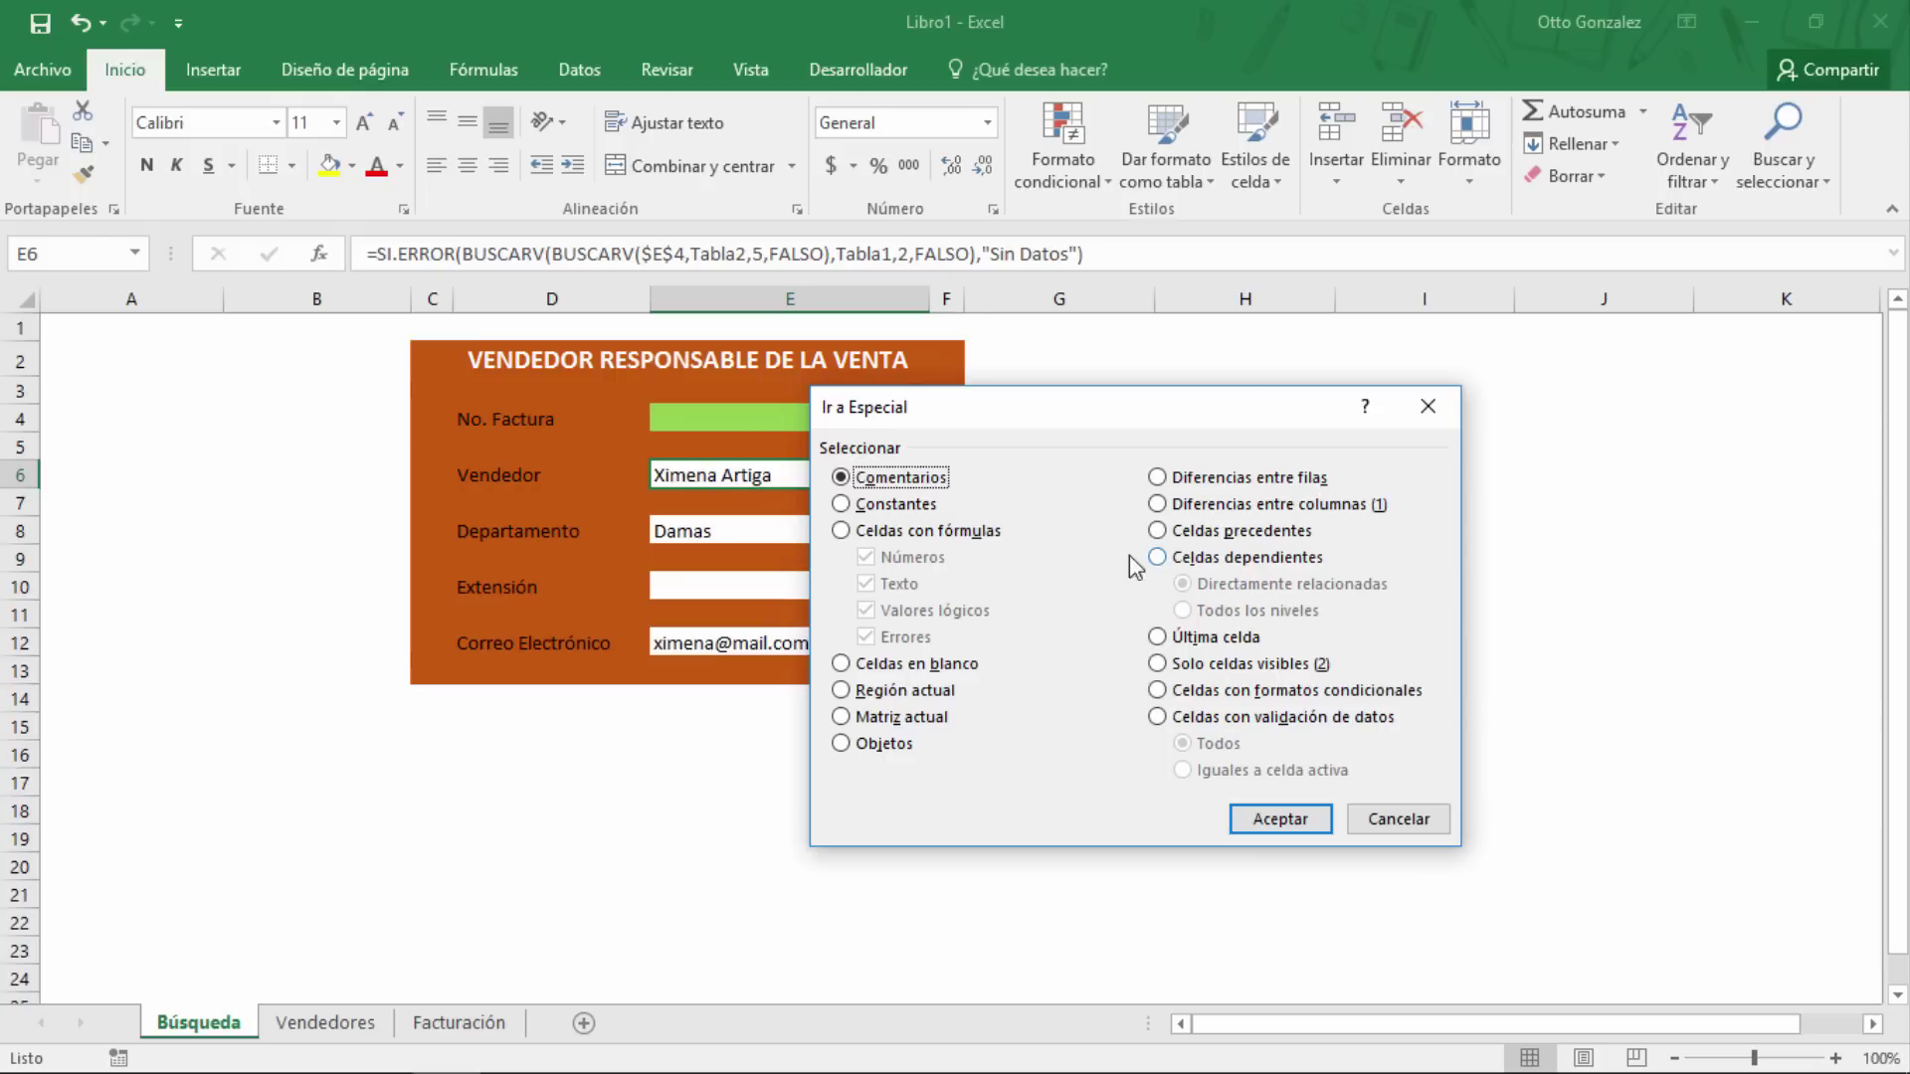
click(840, 531)
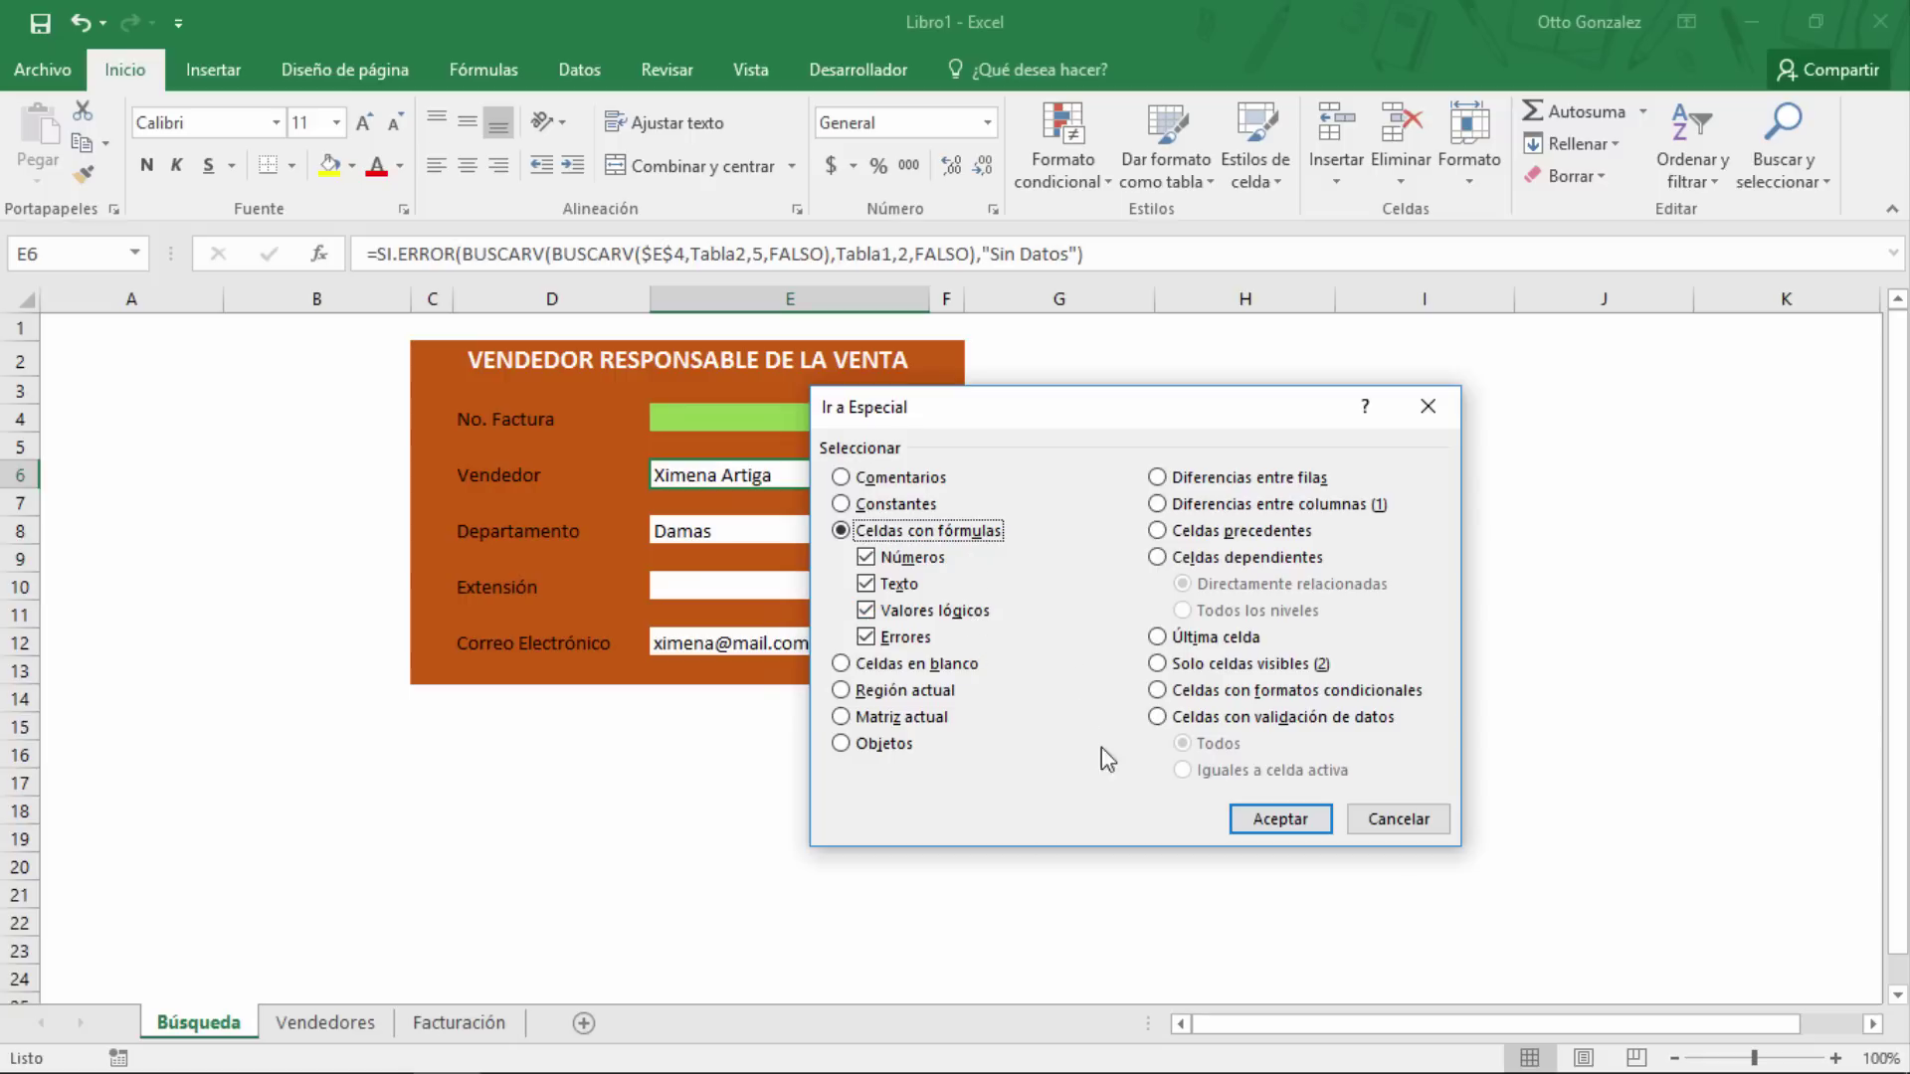
click(1259, 822)
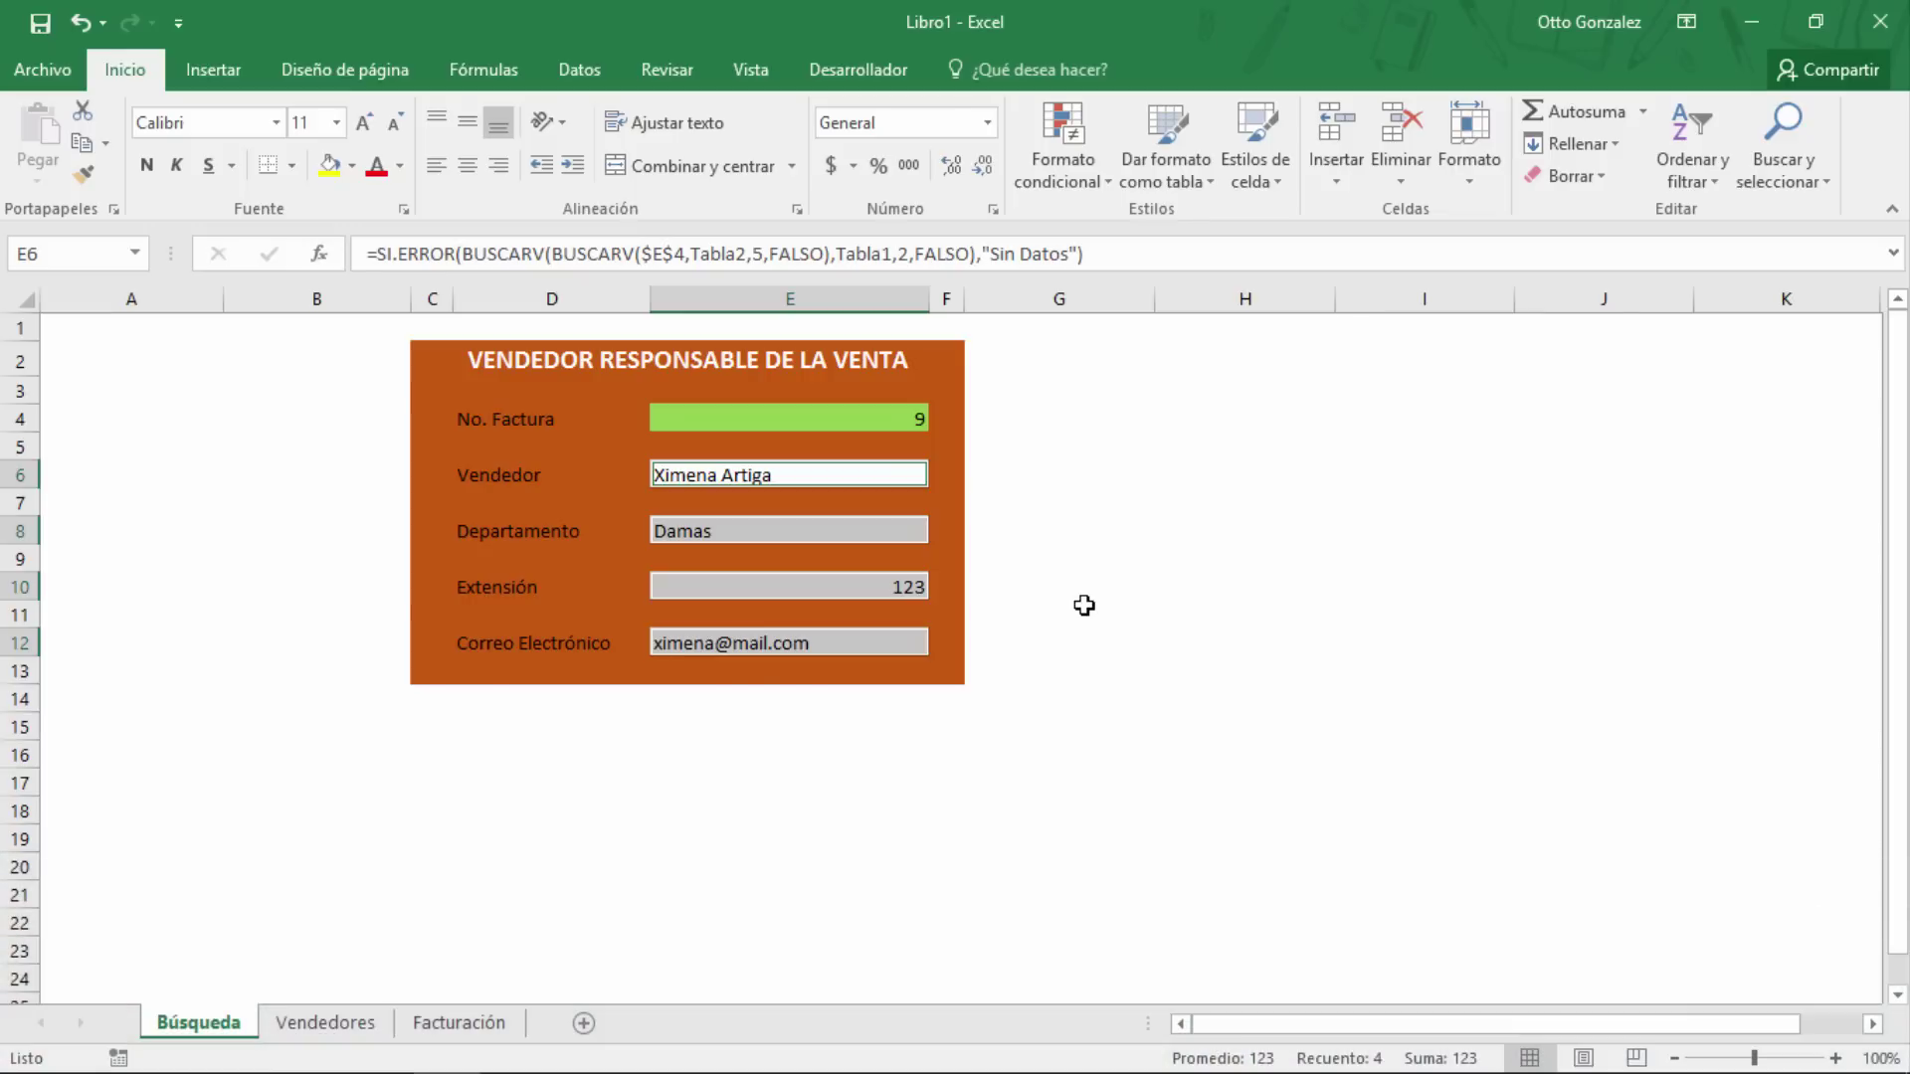
- Turn on Hidden in Format Cells Protection for the selected cells E6, E8, E10, E12
right_click(911, 536)
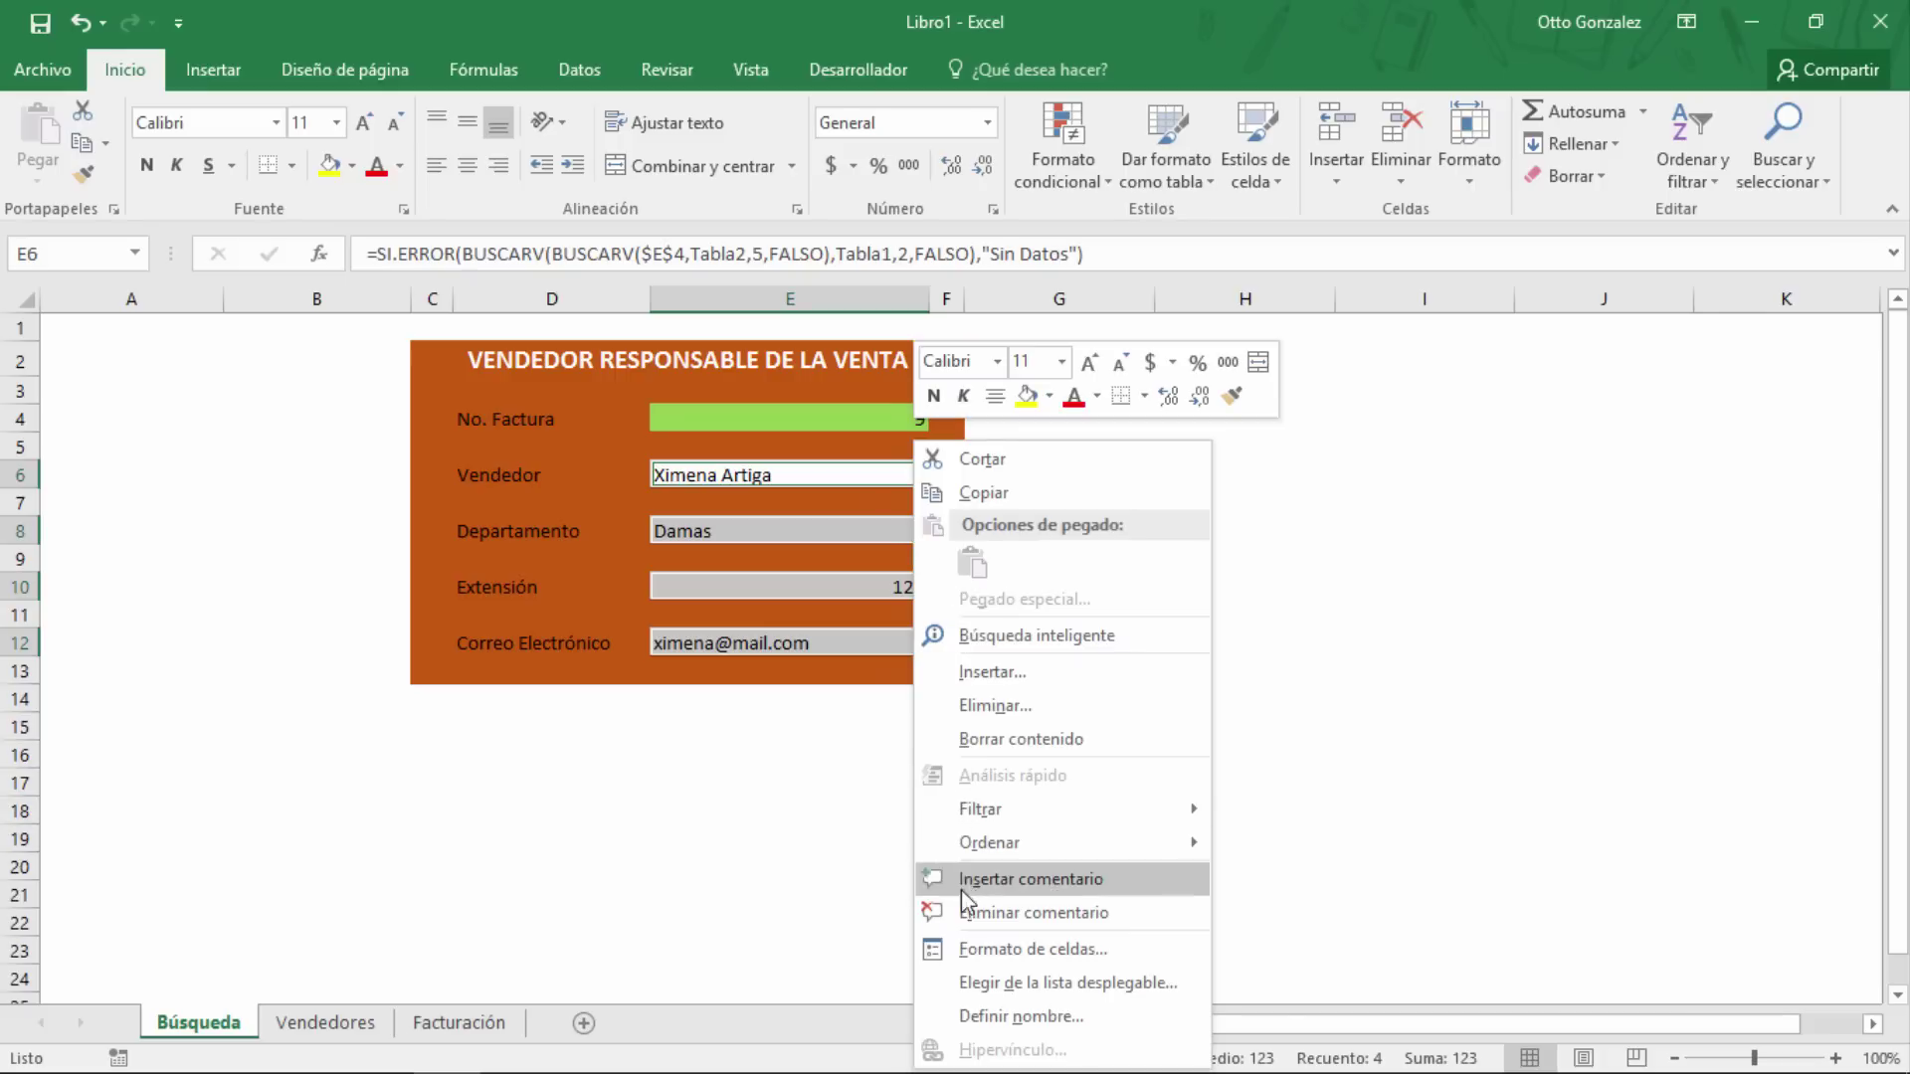
click(1131, 953)
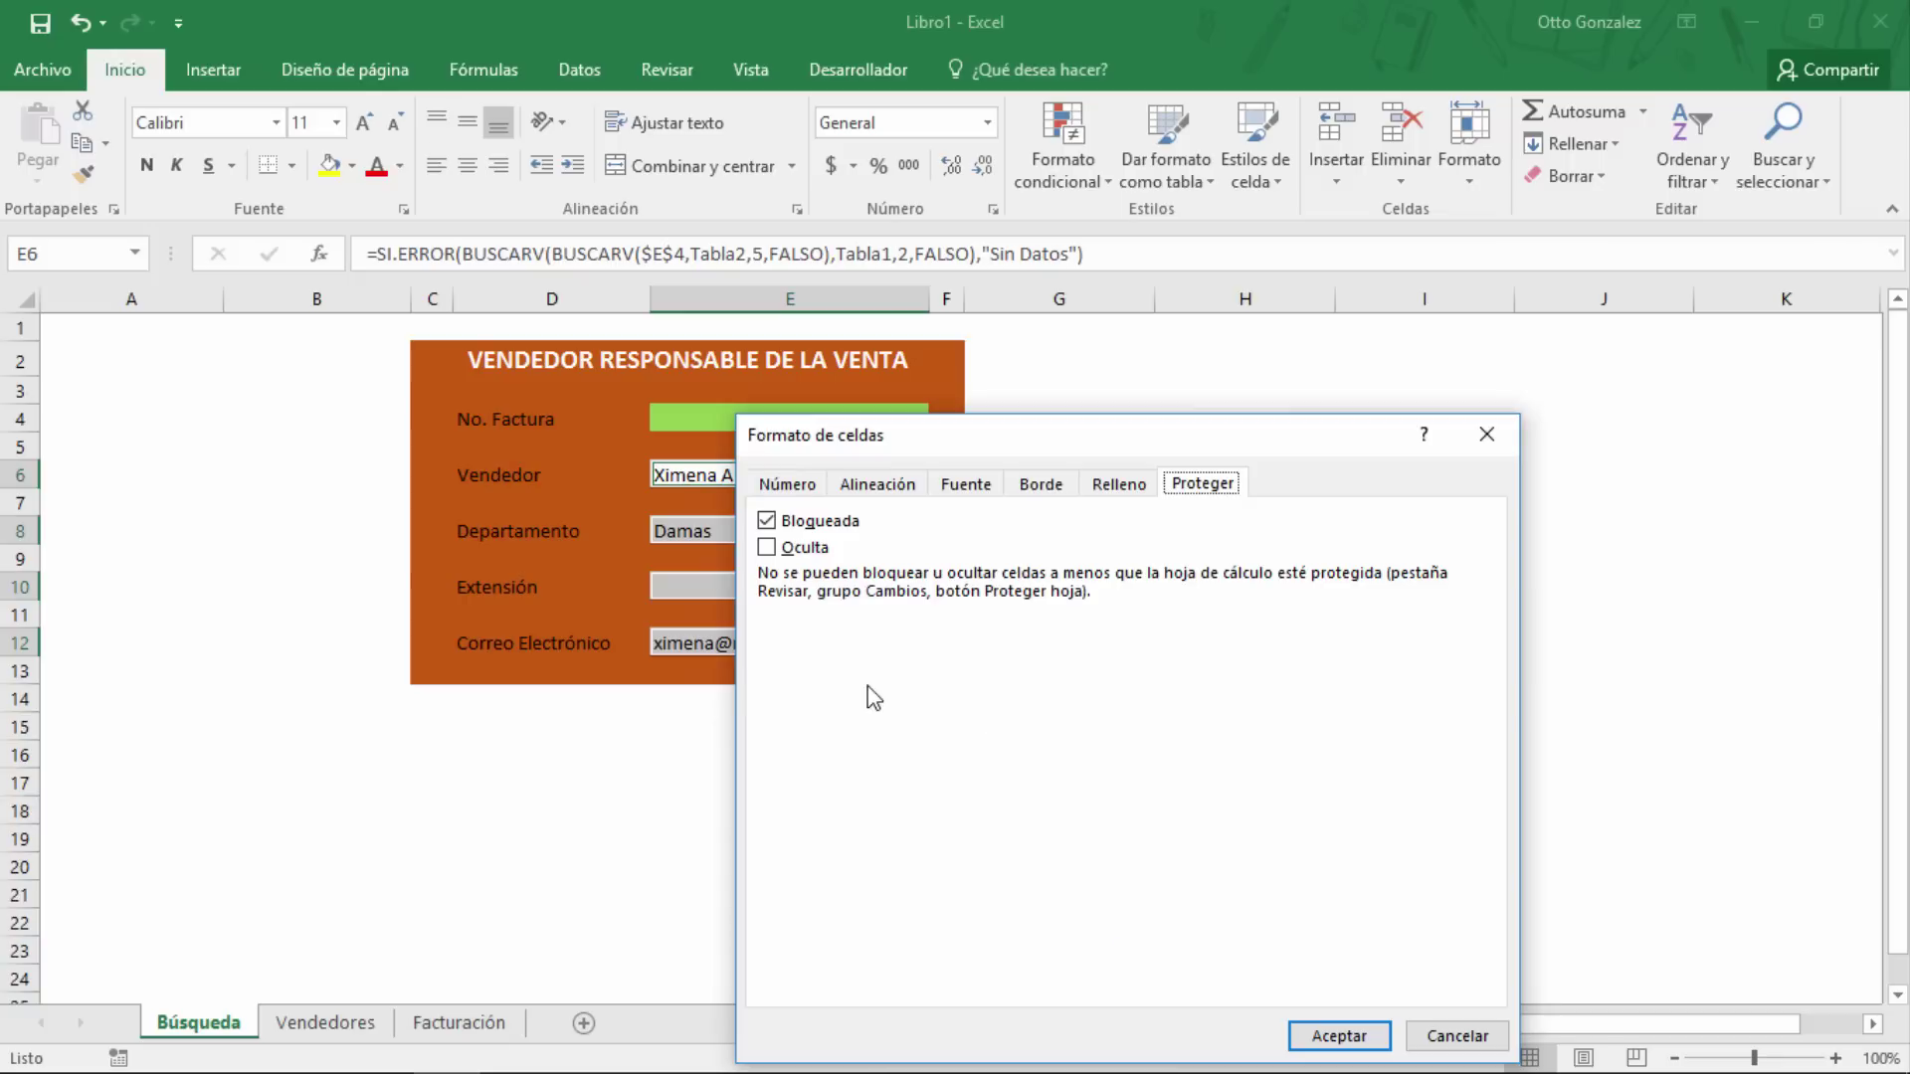
click(766, 548)
click(1365, 1039)
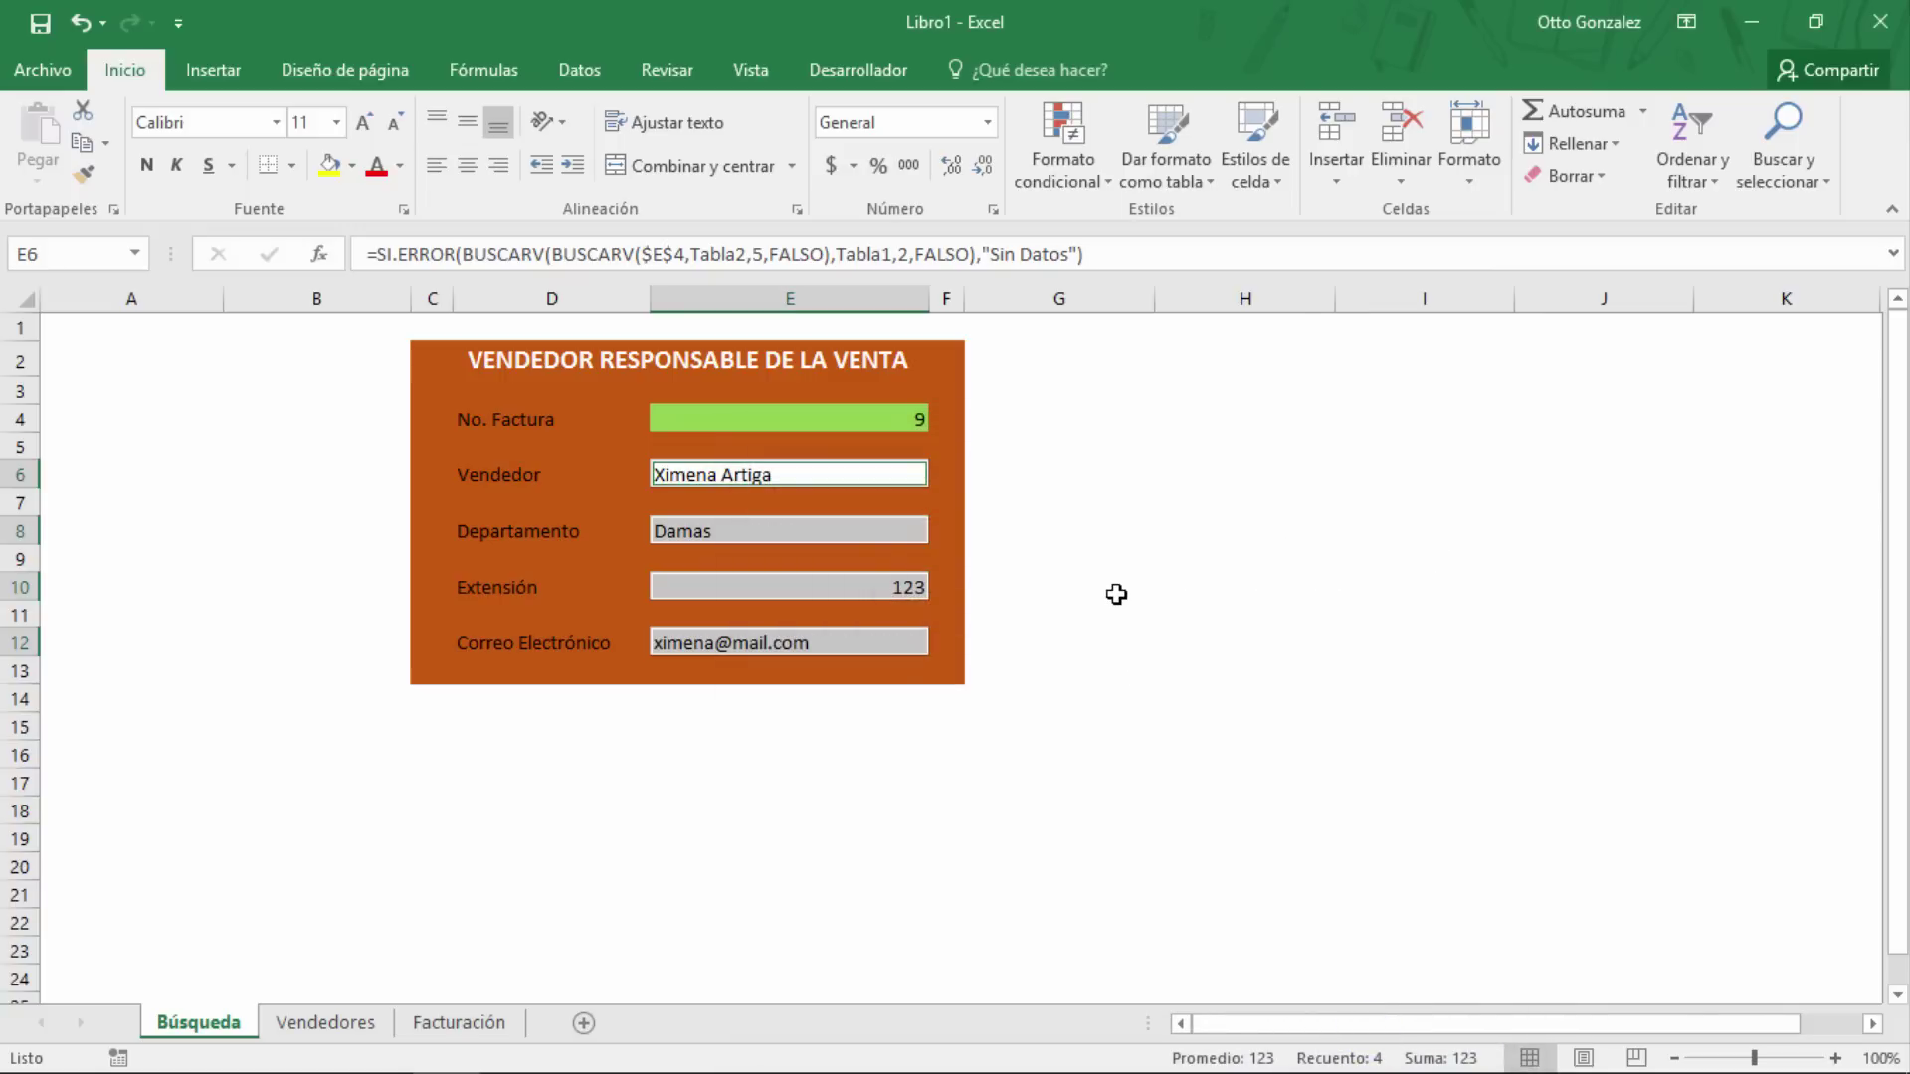
- Clear the Locked option in Format Cells Protection for invoice number cell E4
click(844, 420)
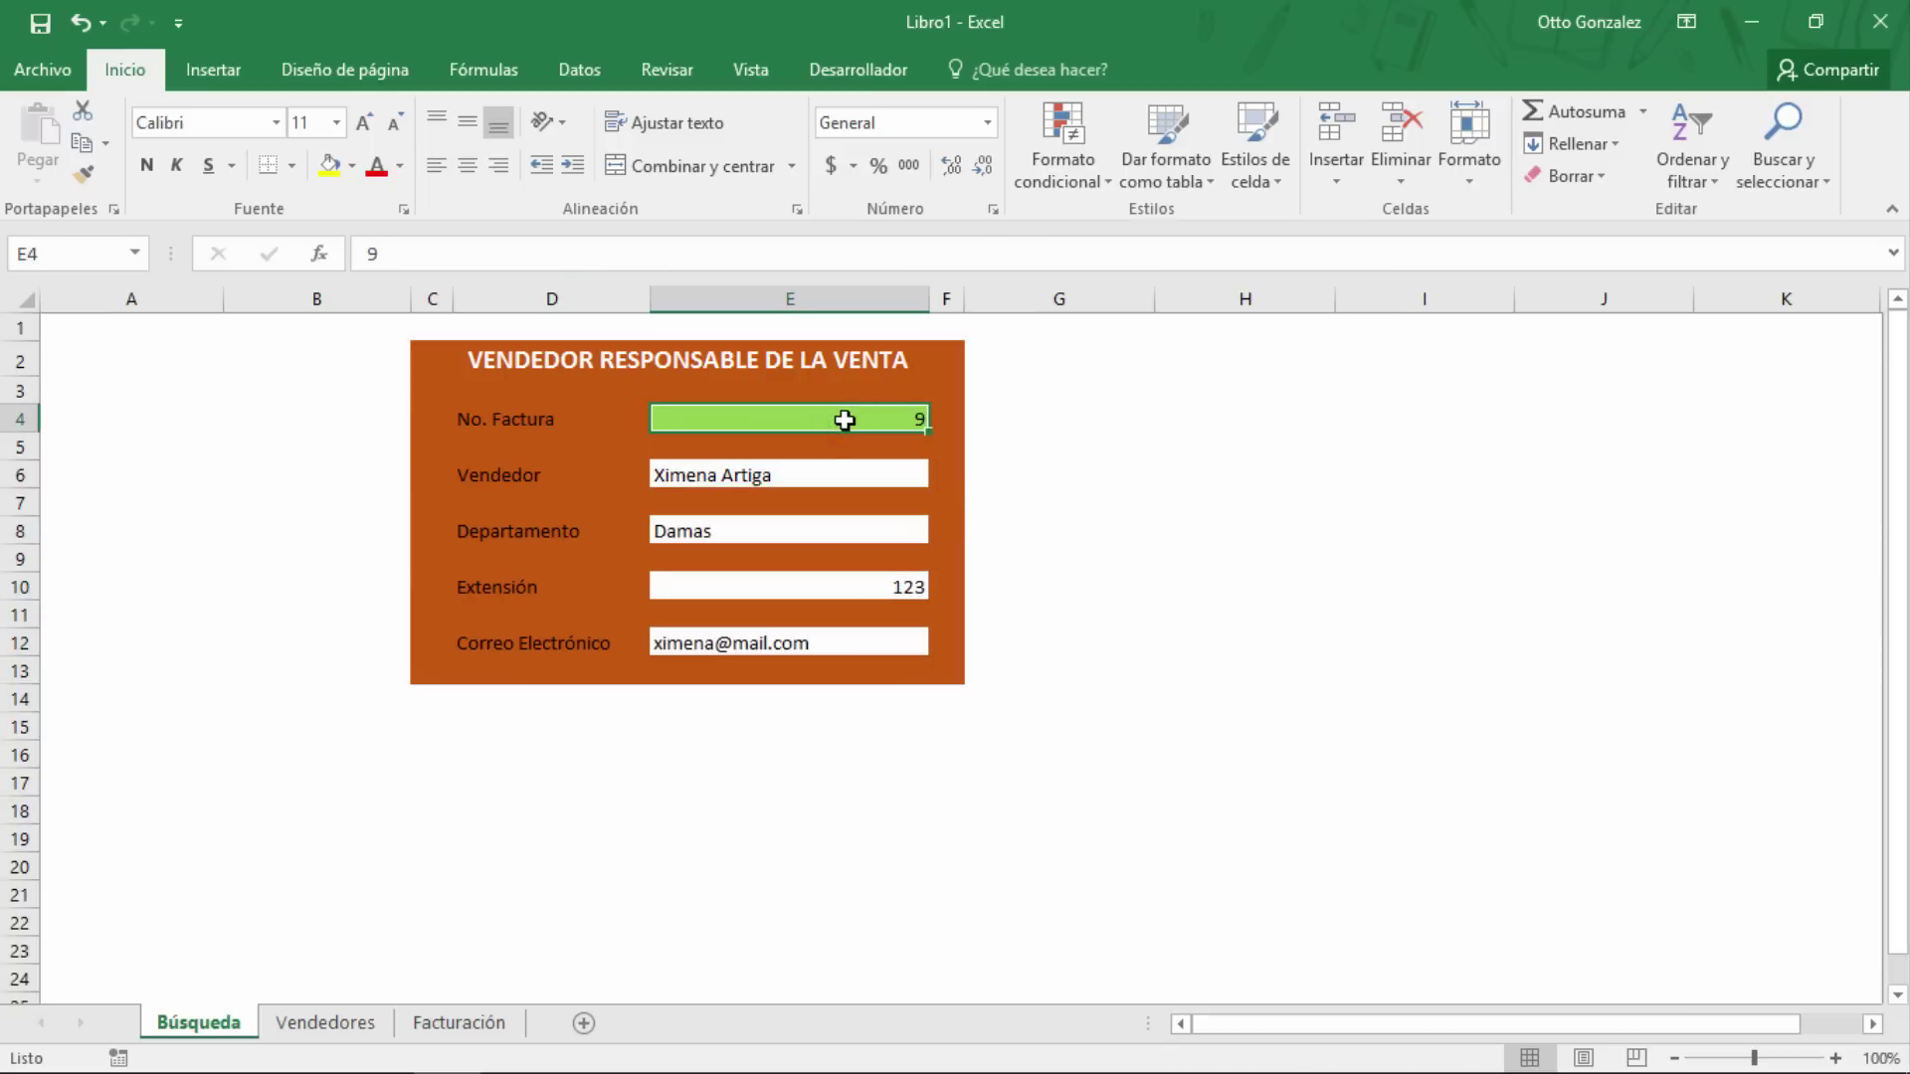
right_click(845, 420)
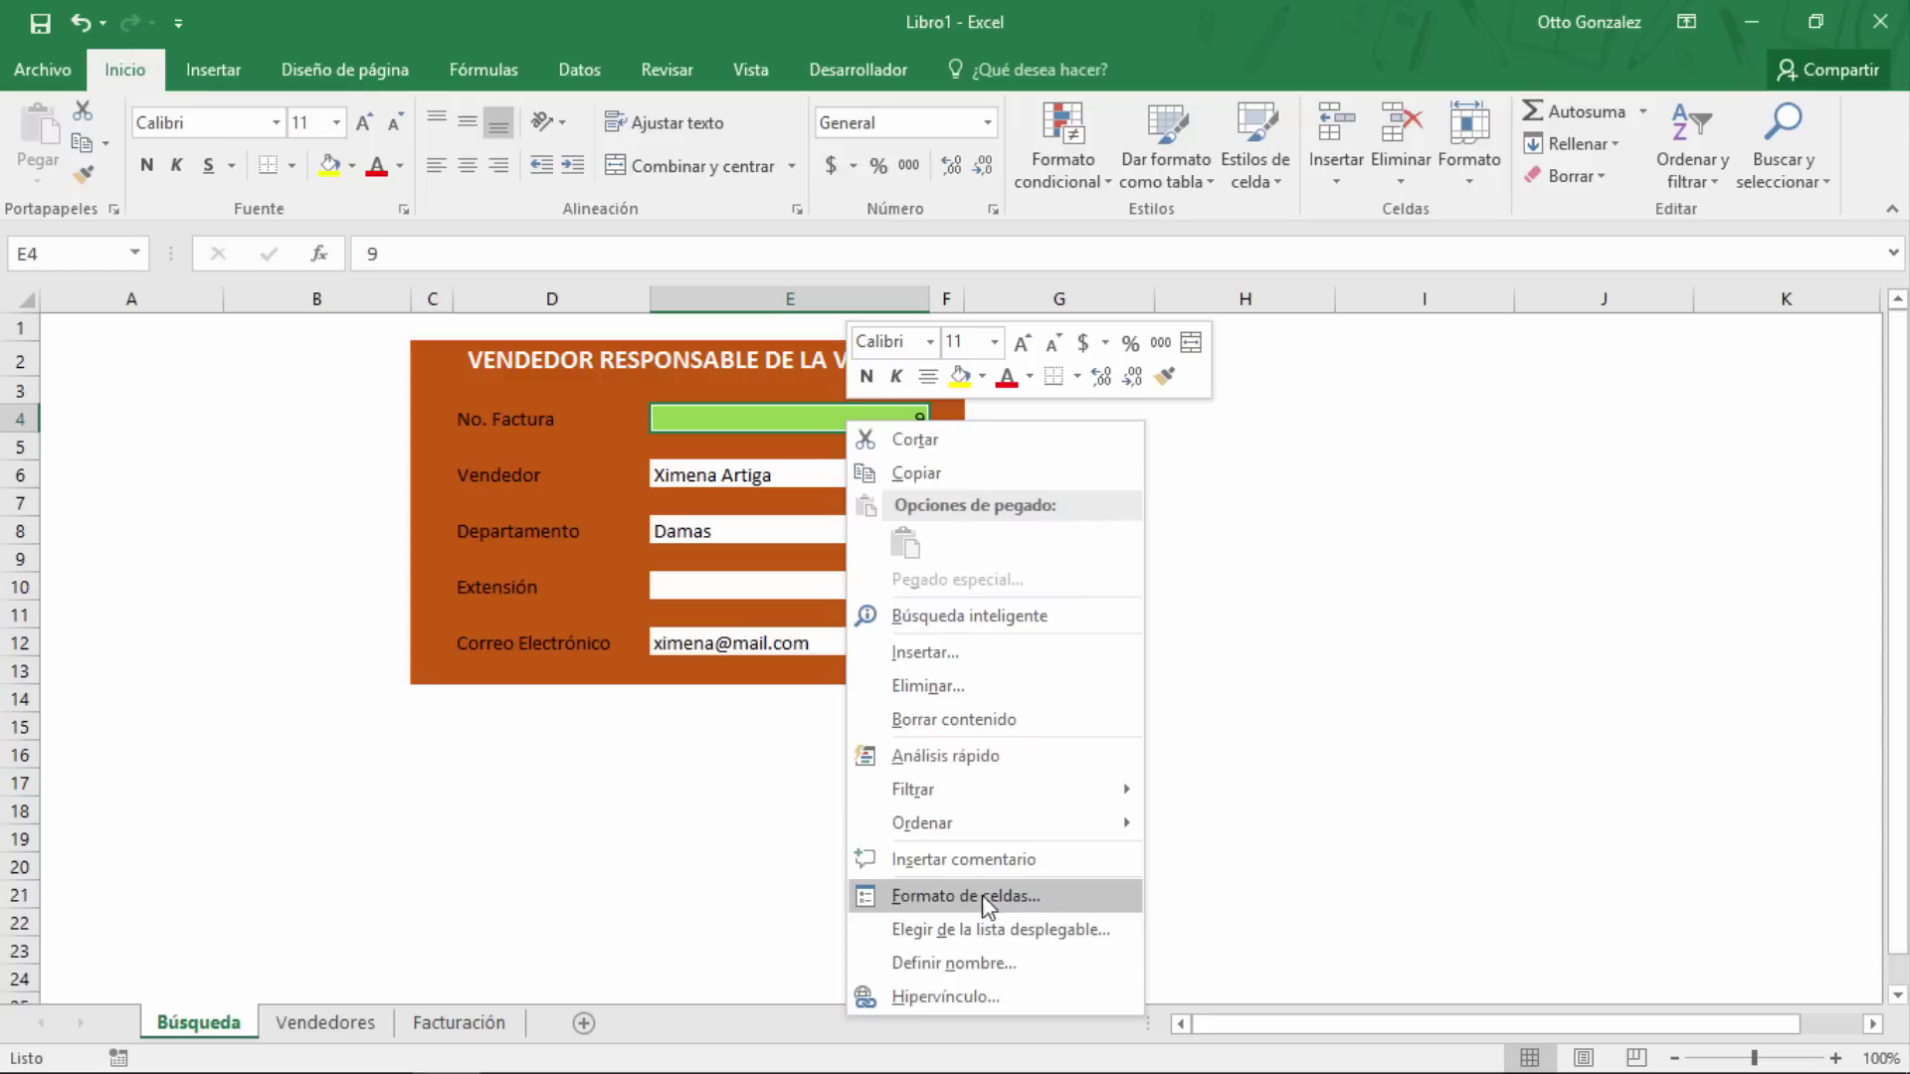
click(1065, 897)
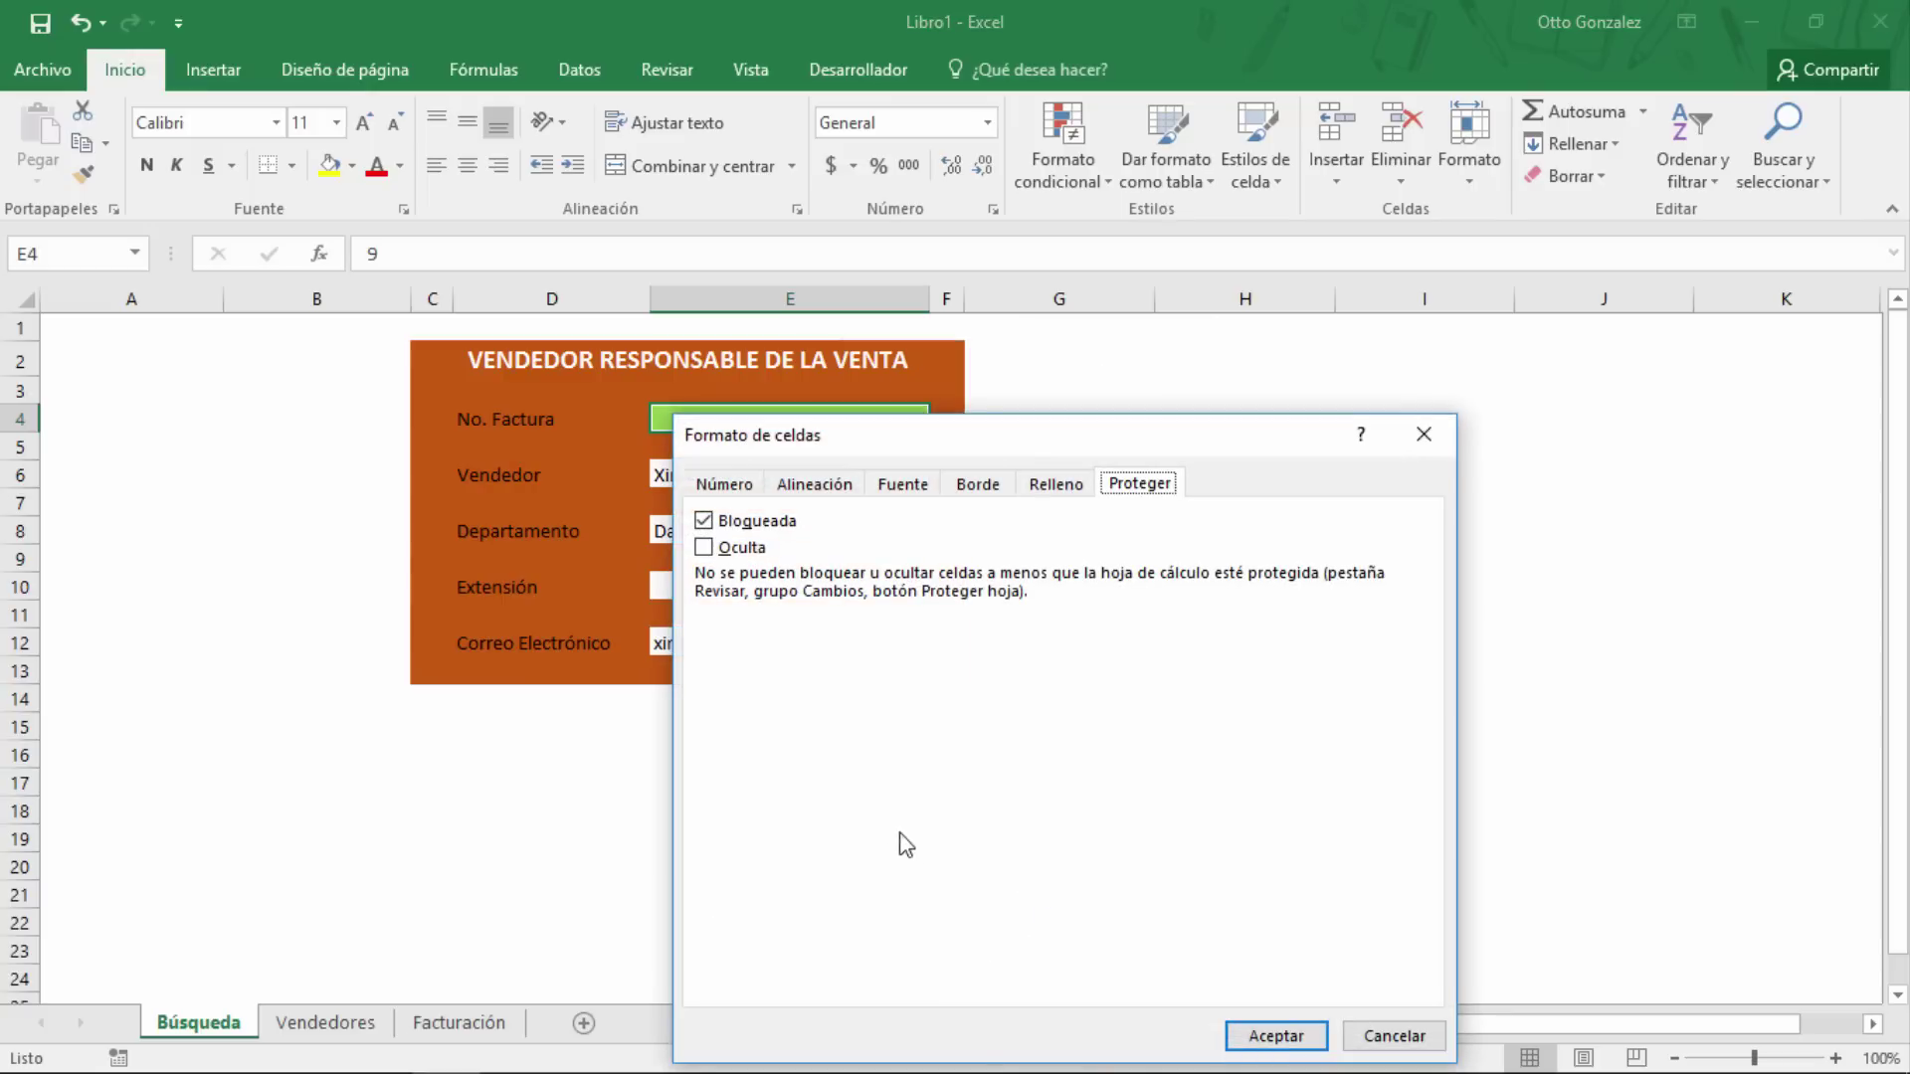
click(705, 522)
click(1303, 1039)
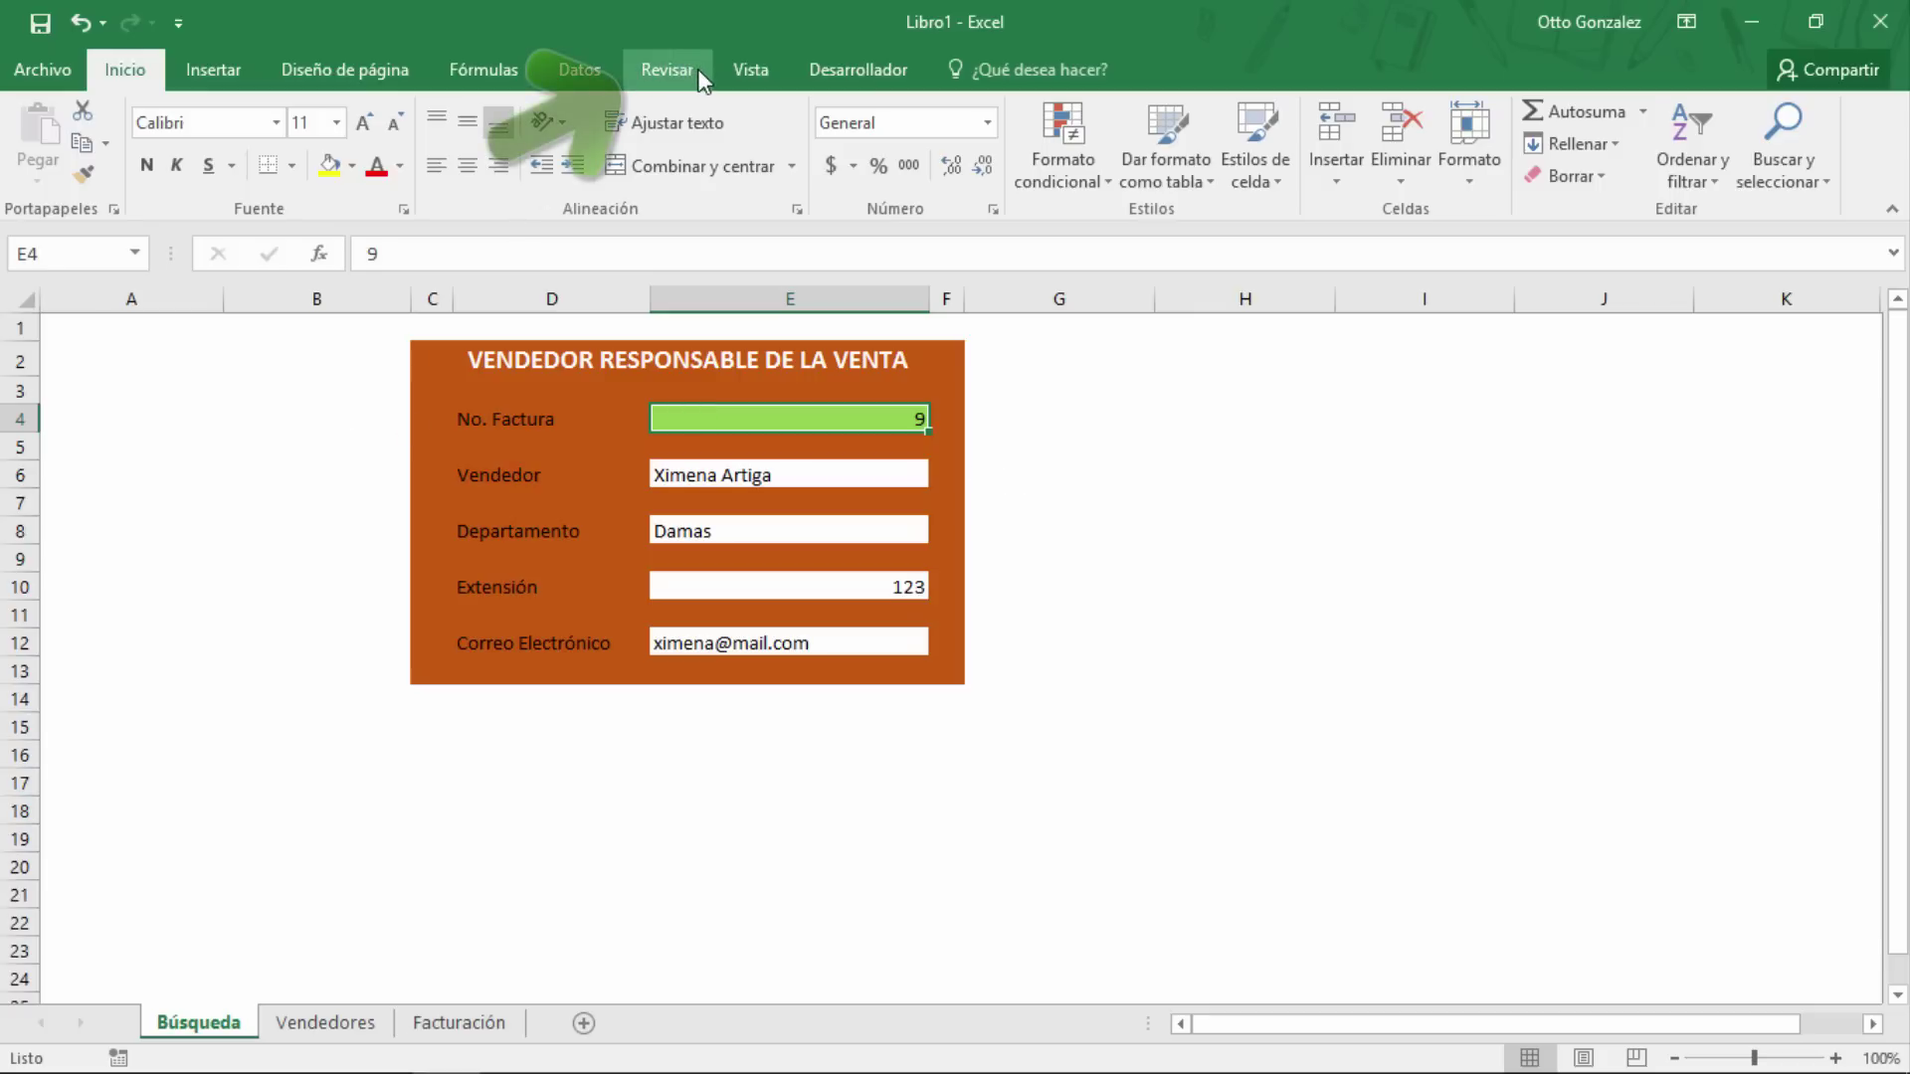
- Protect the Búsqueda sheet from the Review tab with a password, entered and confirmed
click(666, 70)
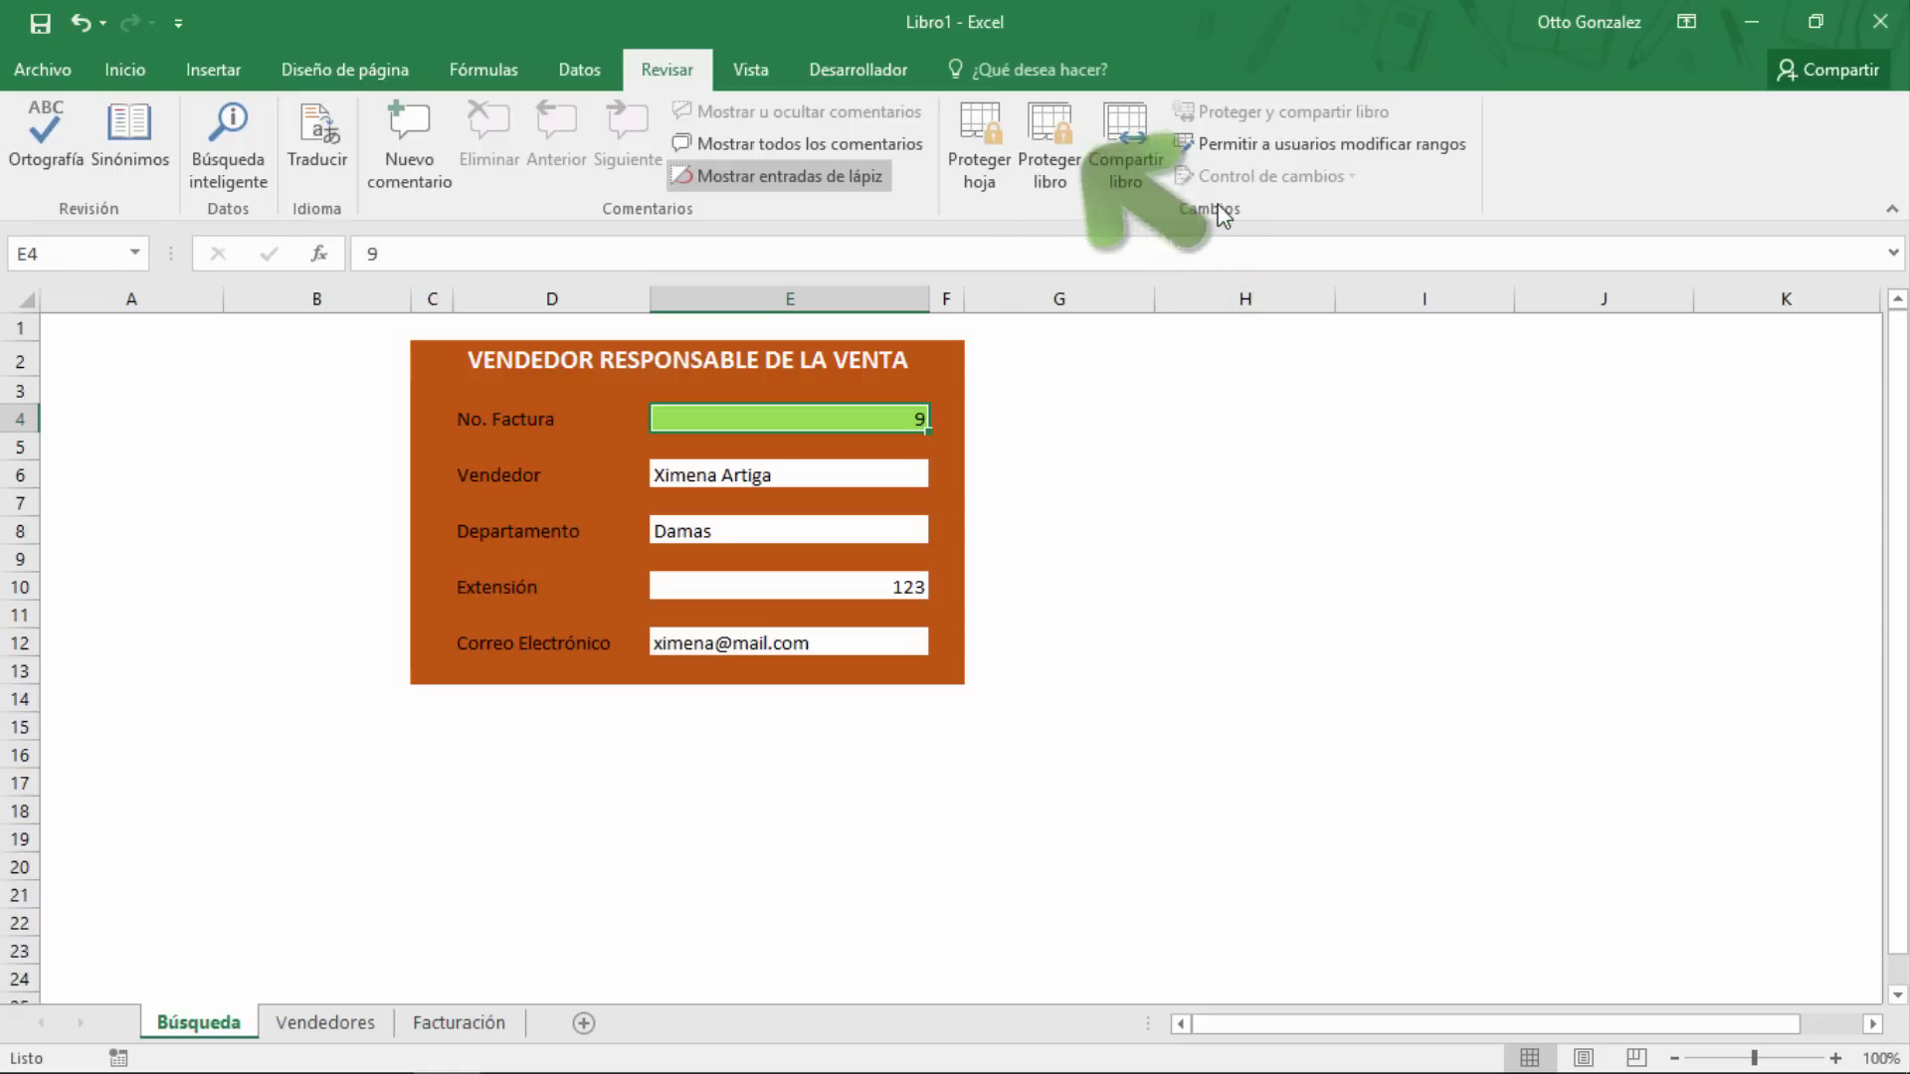
click(985, 140)
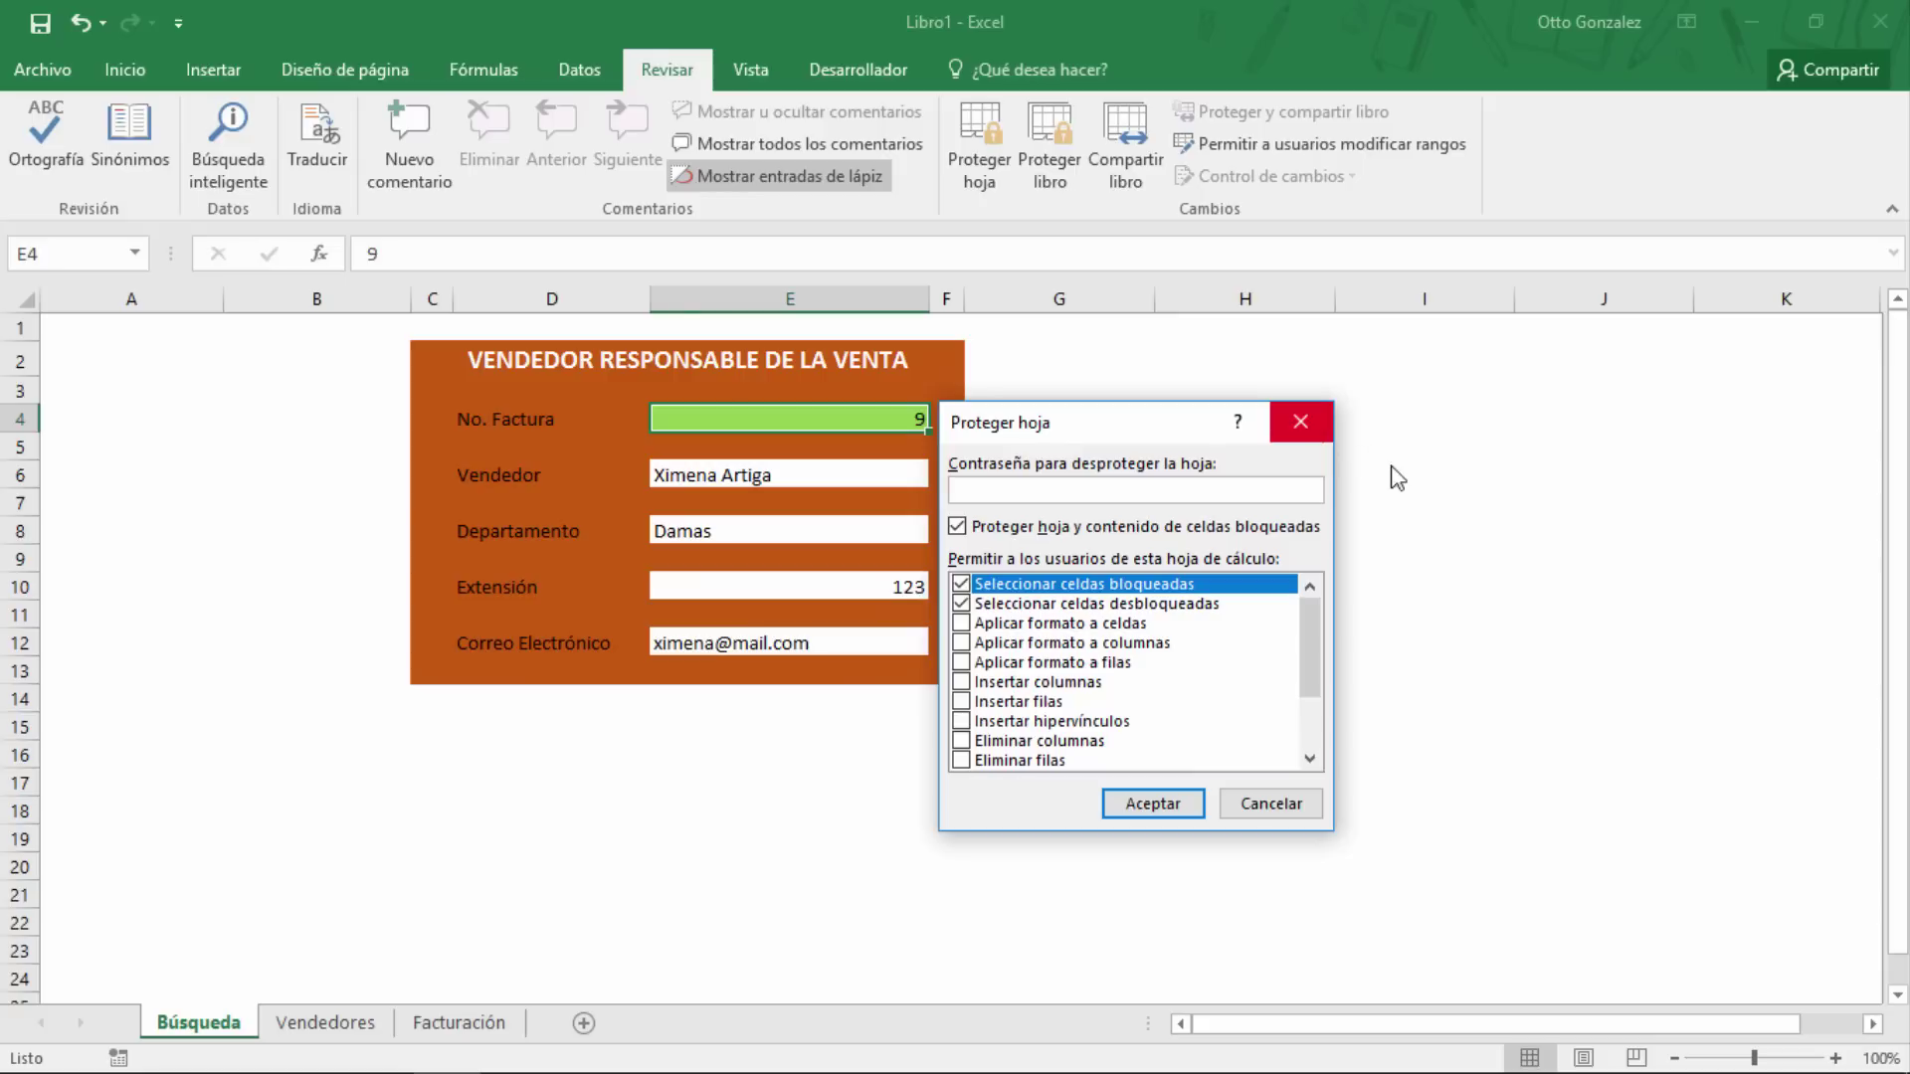
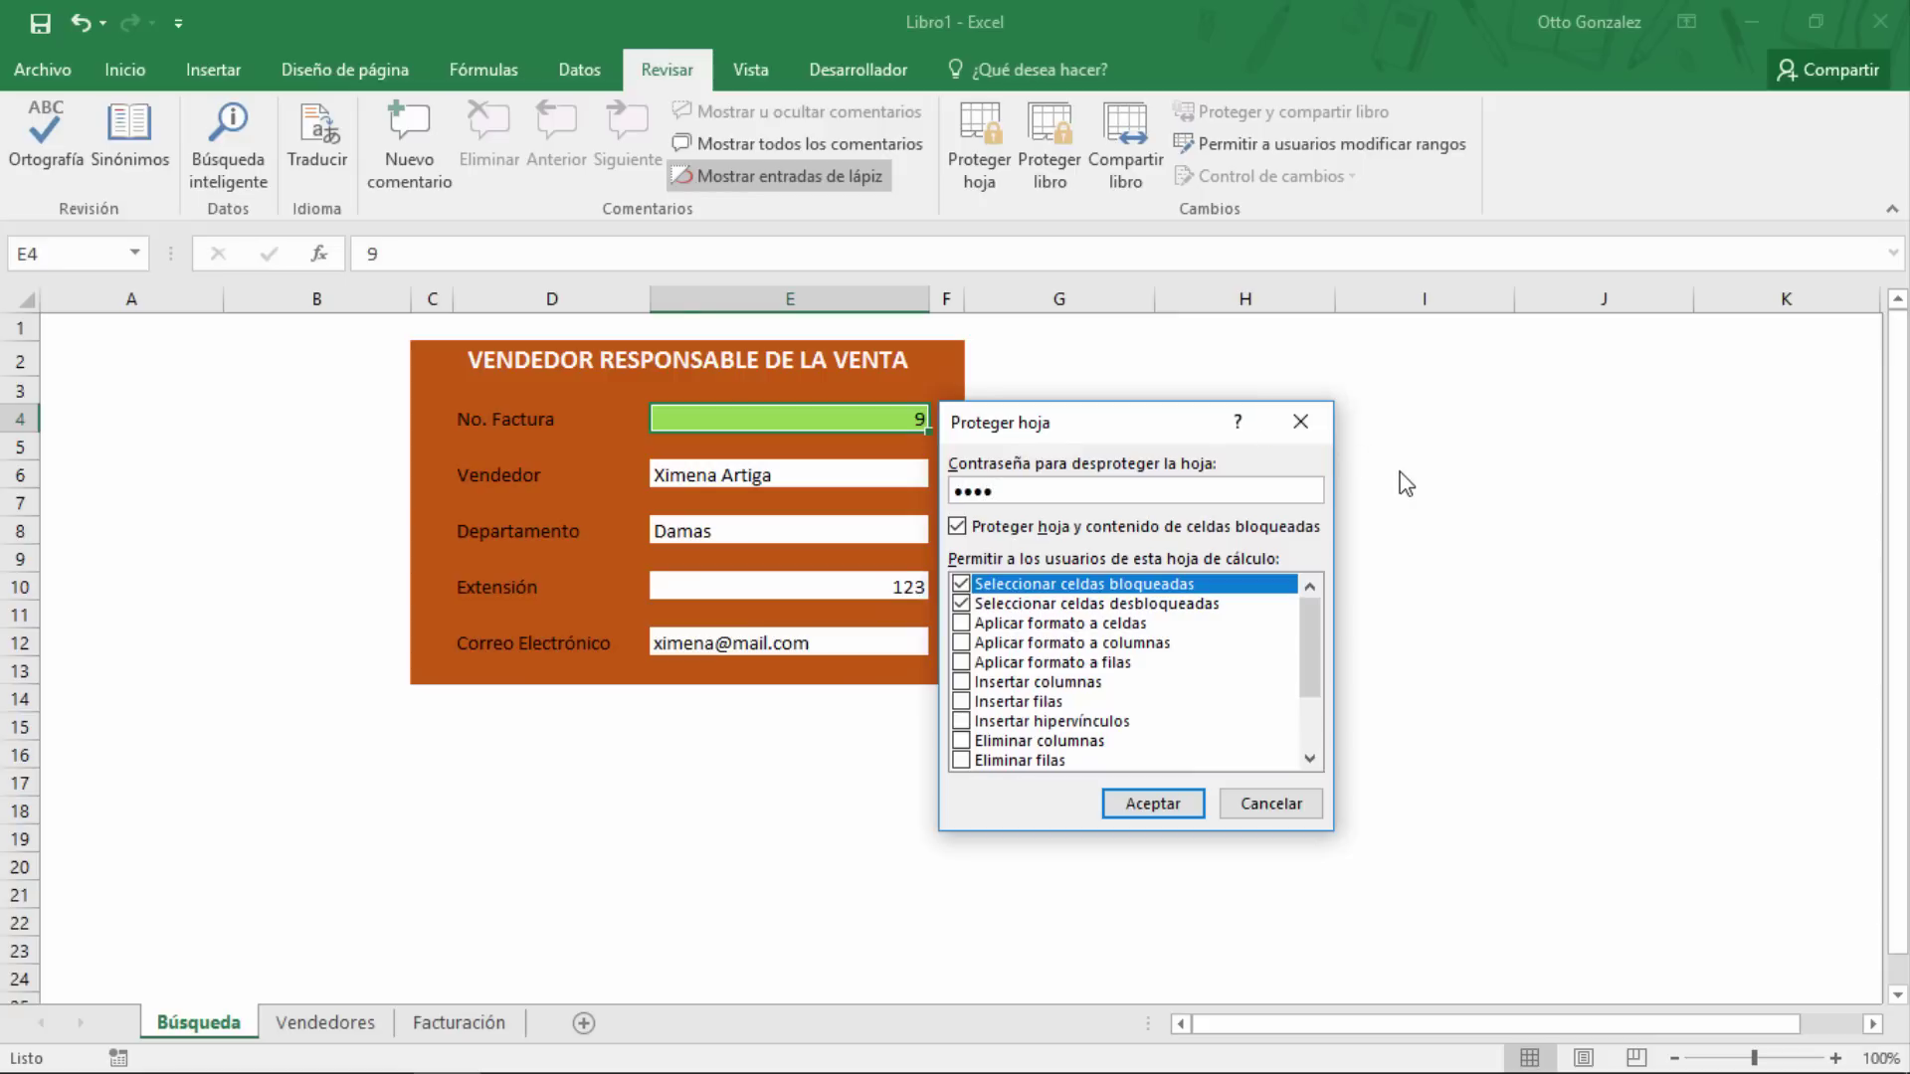
mouse_move(1310, 646)
mouse_down()
mouse_move(1309, 718)
mouse_move(1310, 655)
mouse_up()
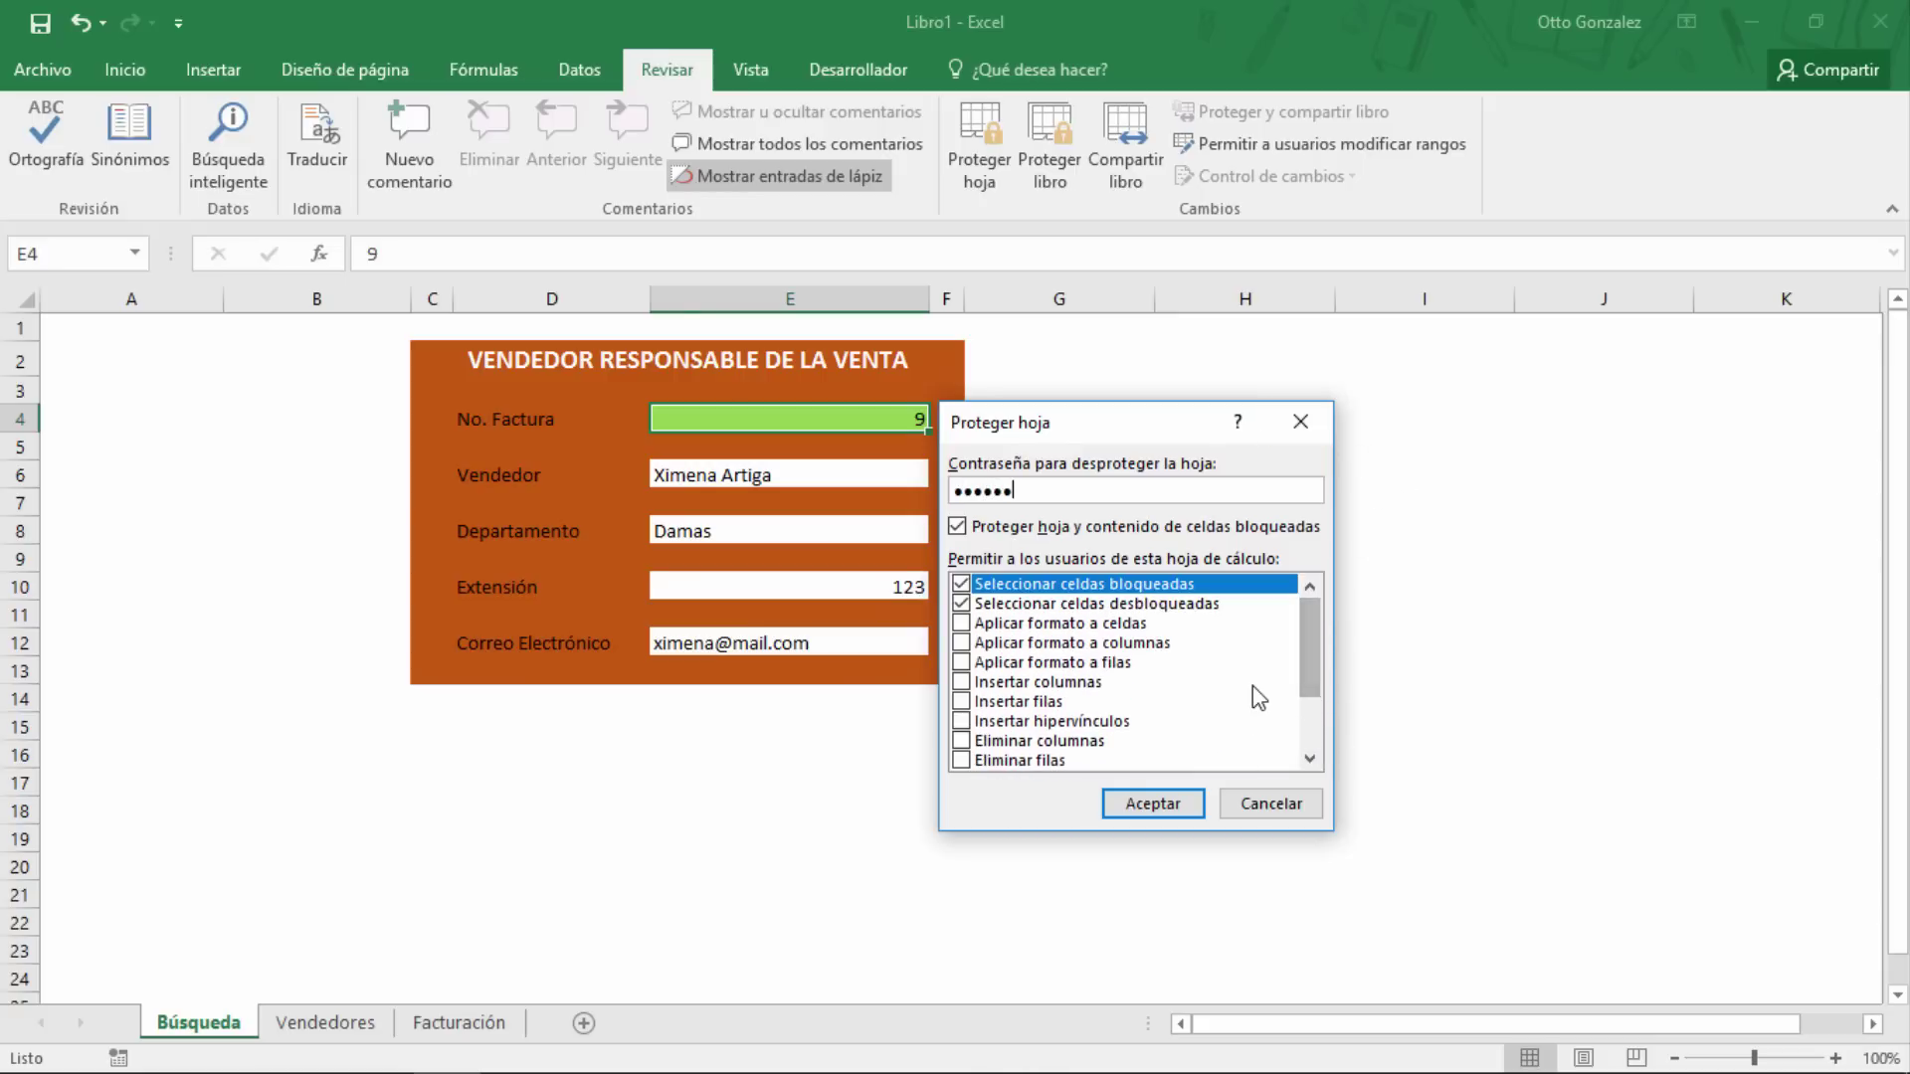
click(1174, 808)
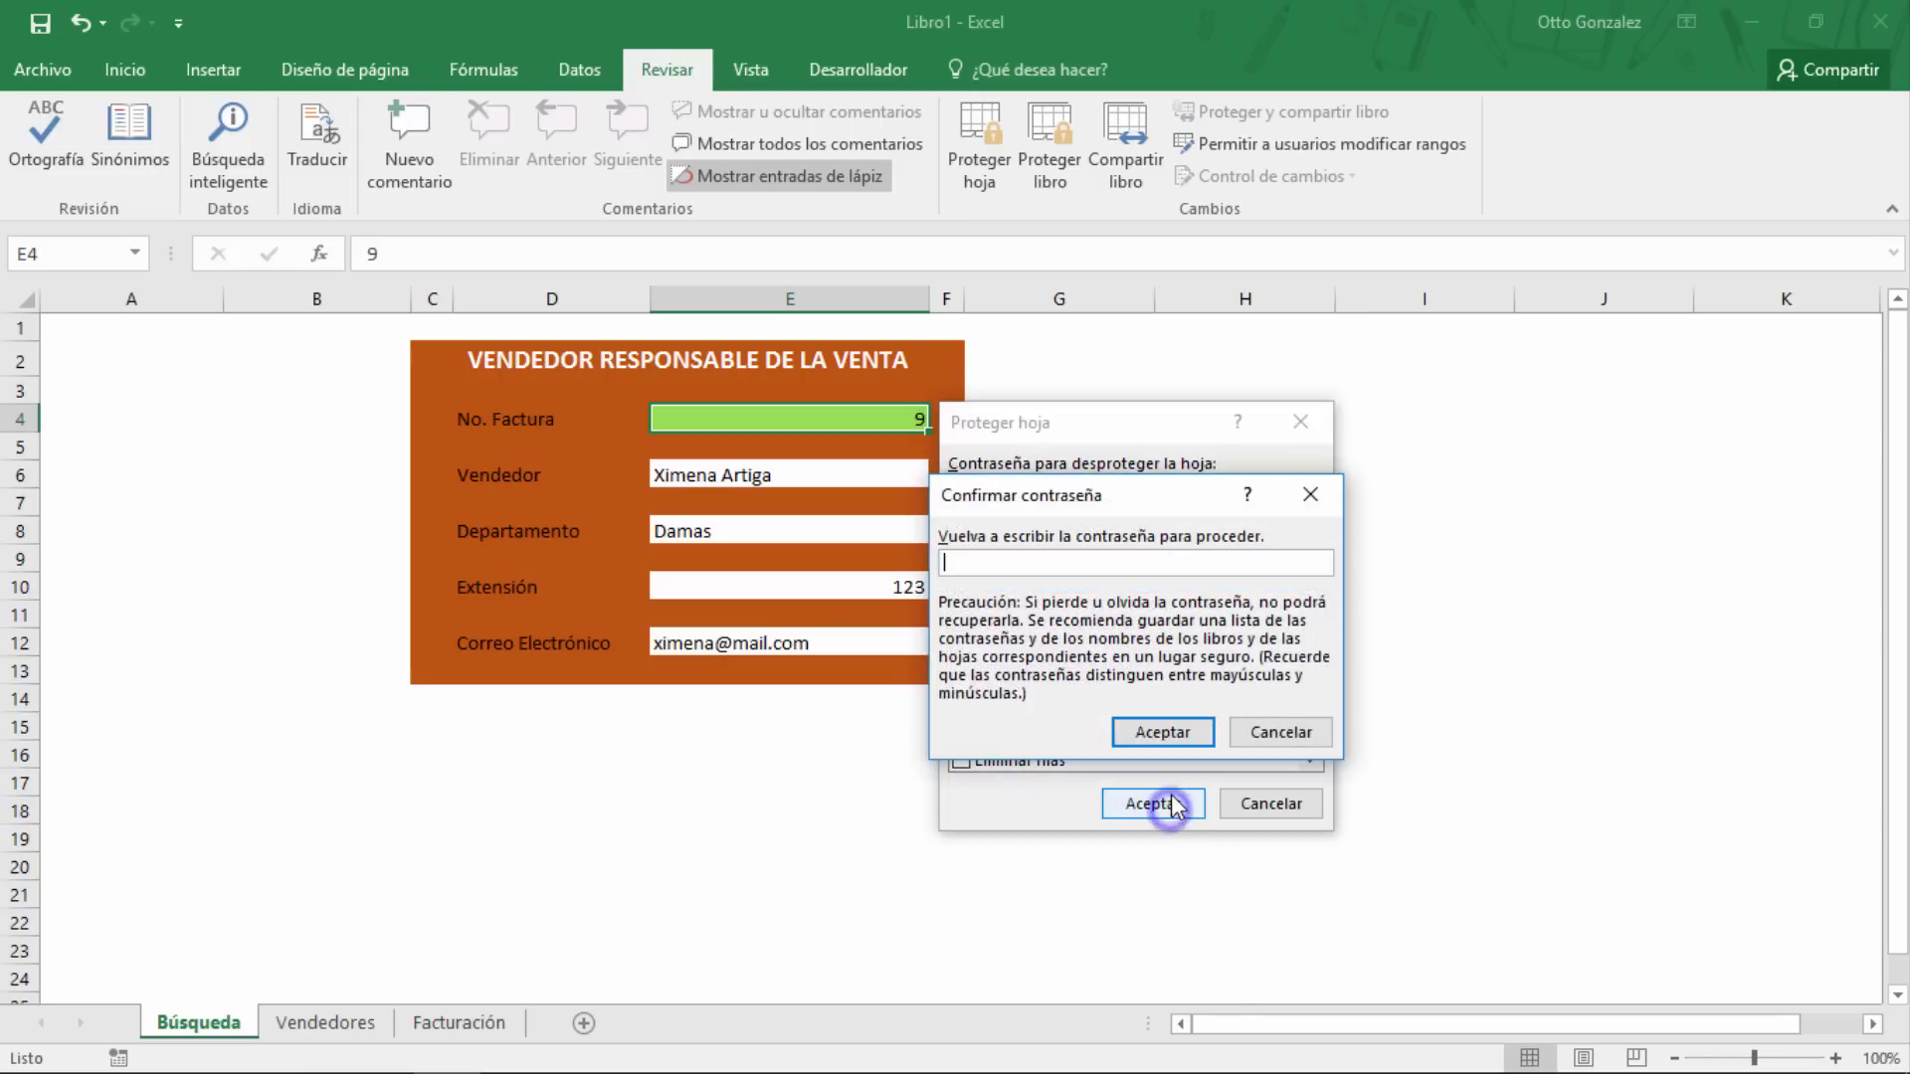
click(1184, 732)
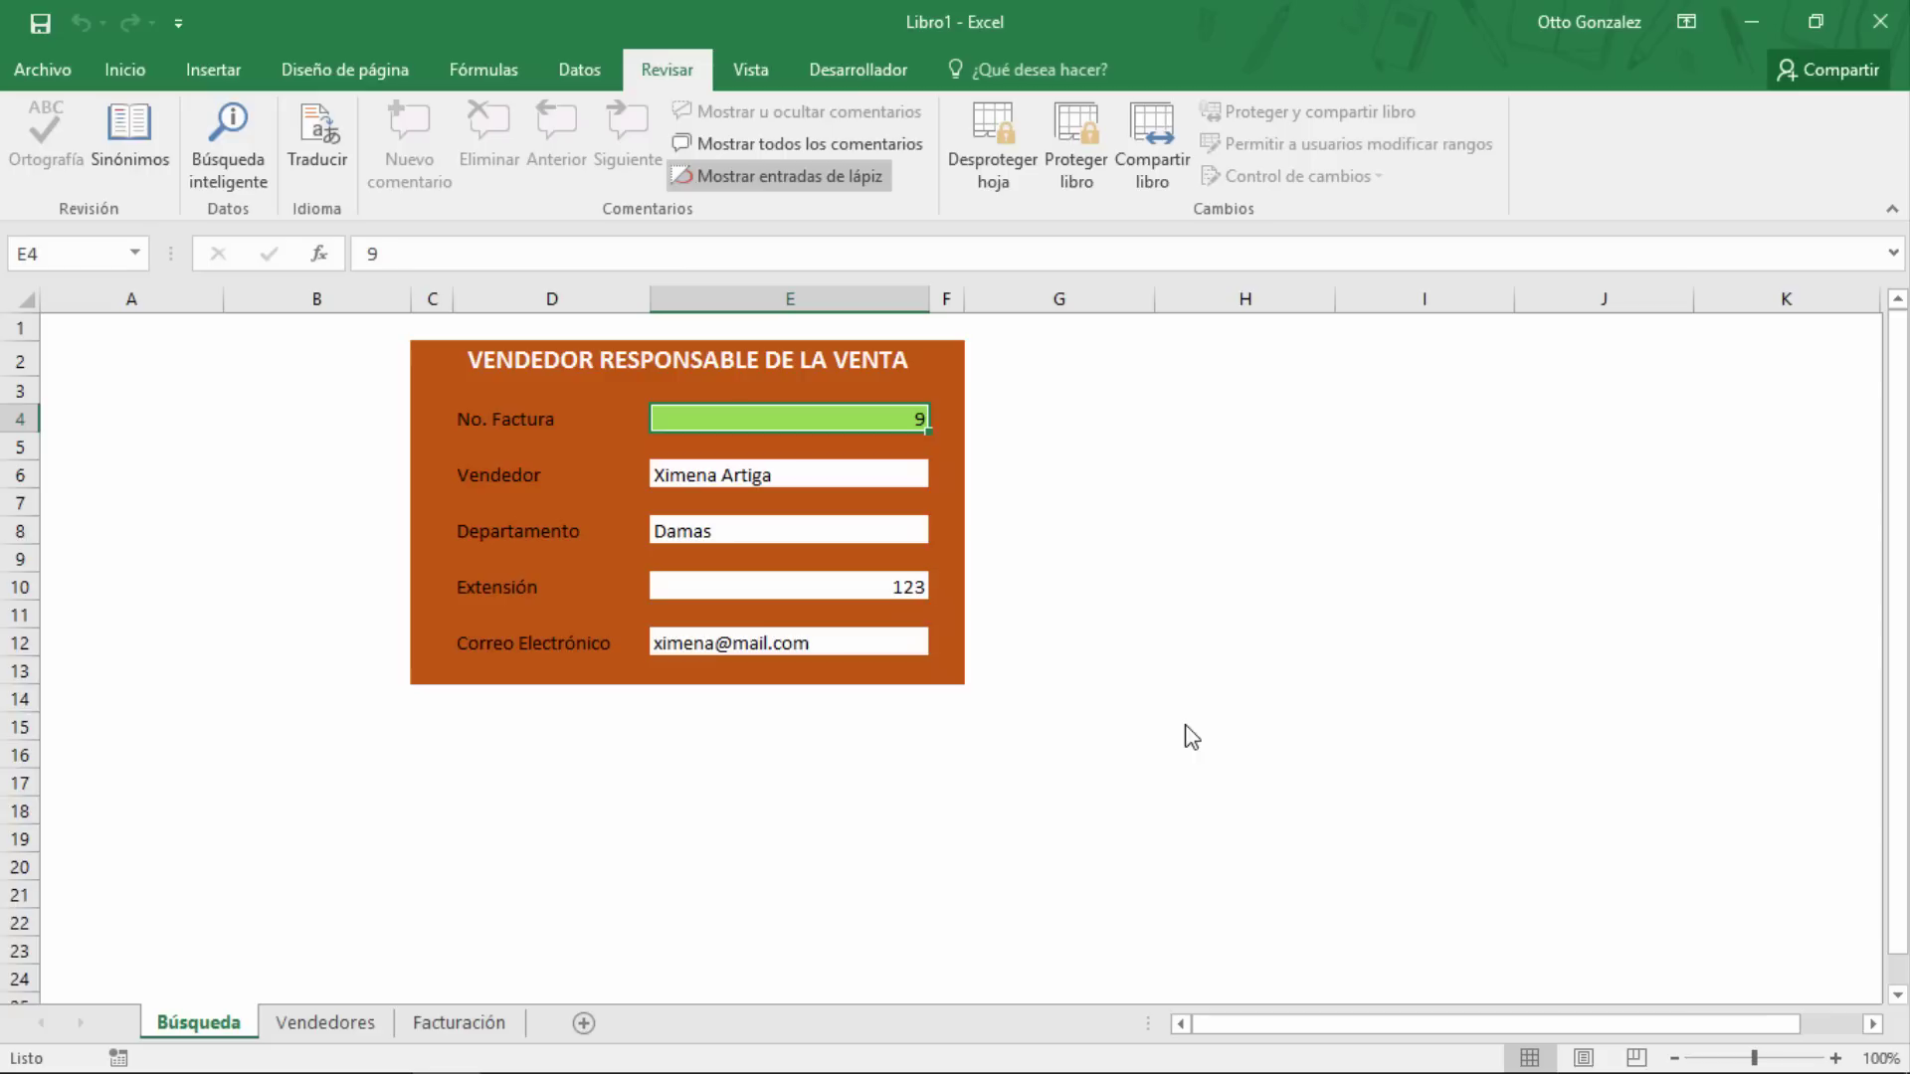
- Try editing the locked formula cells and dismiss each protected-cell warning
click(822, 477)
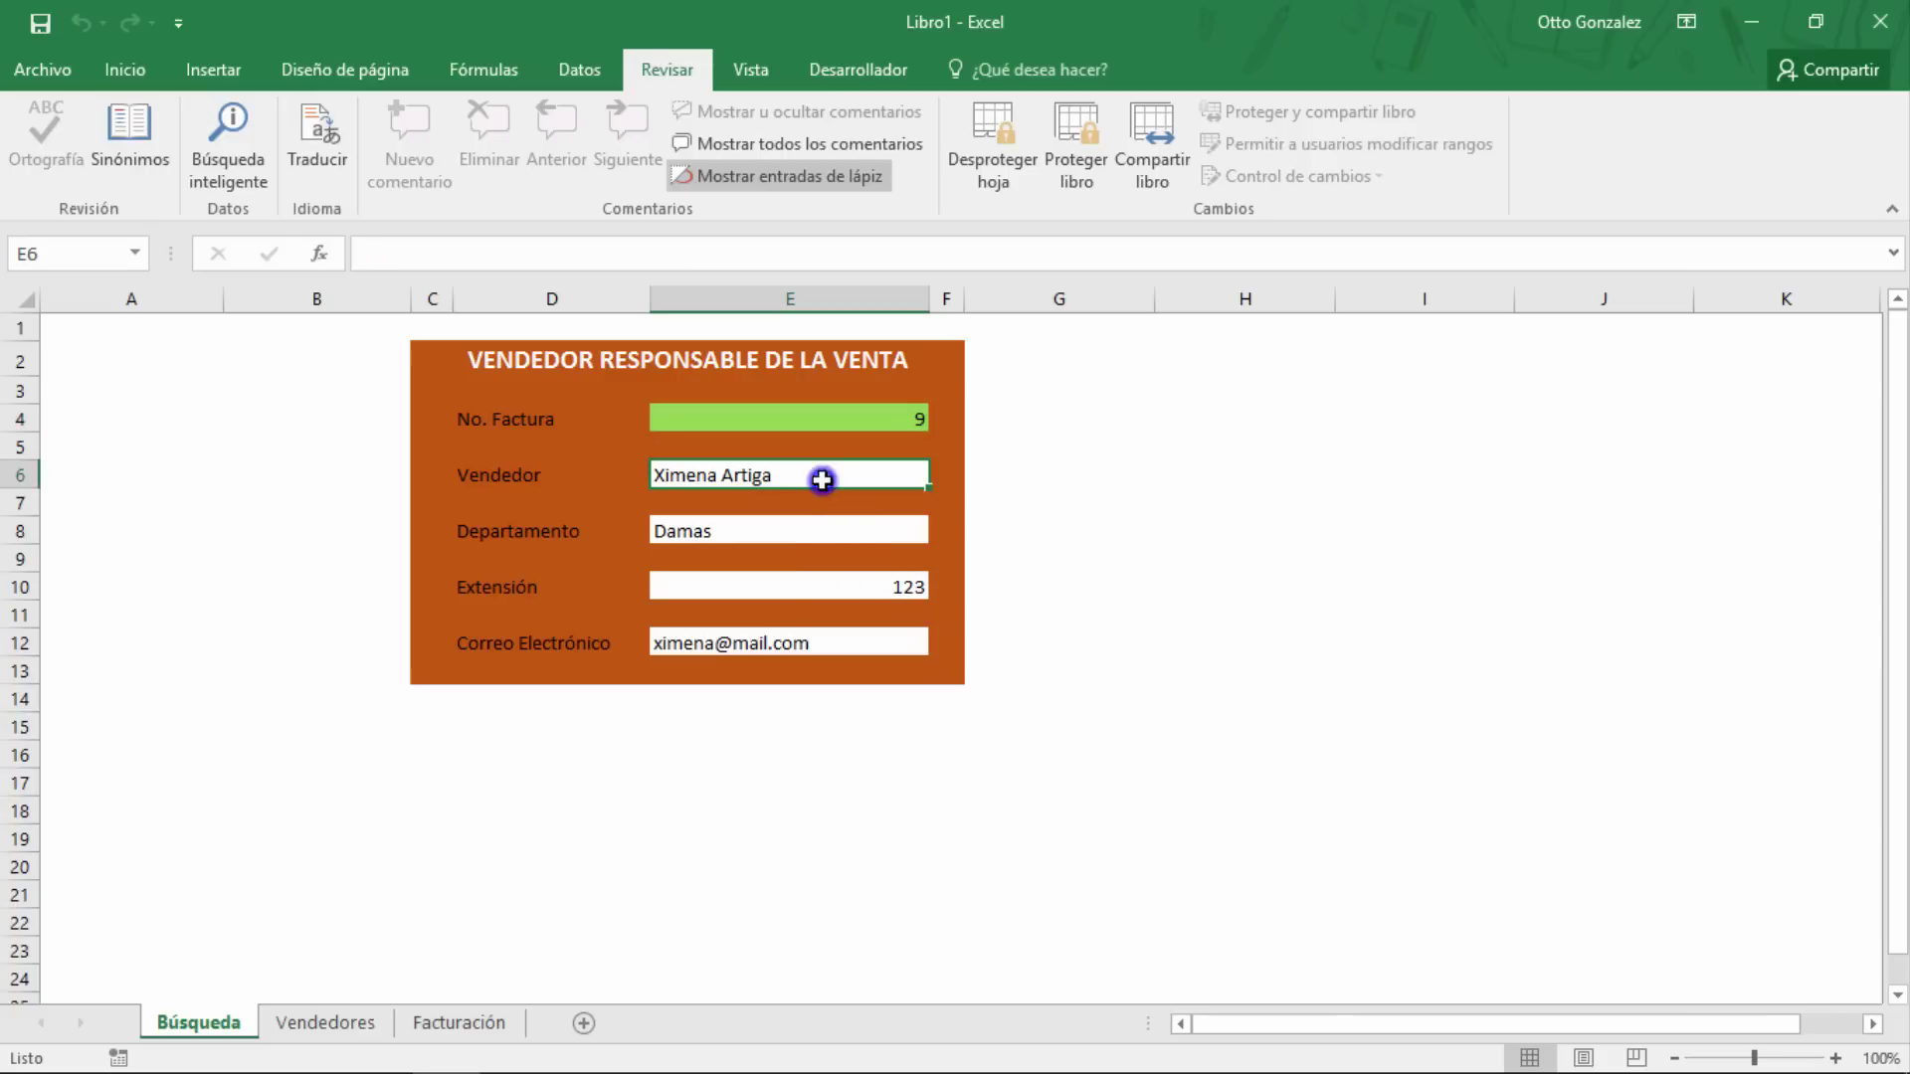
key(Return)
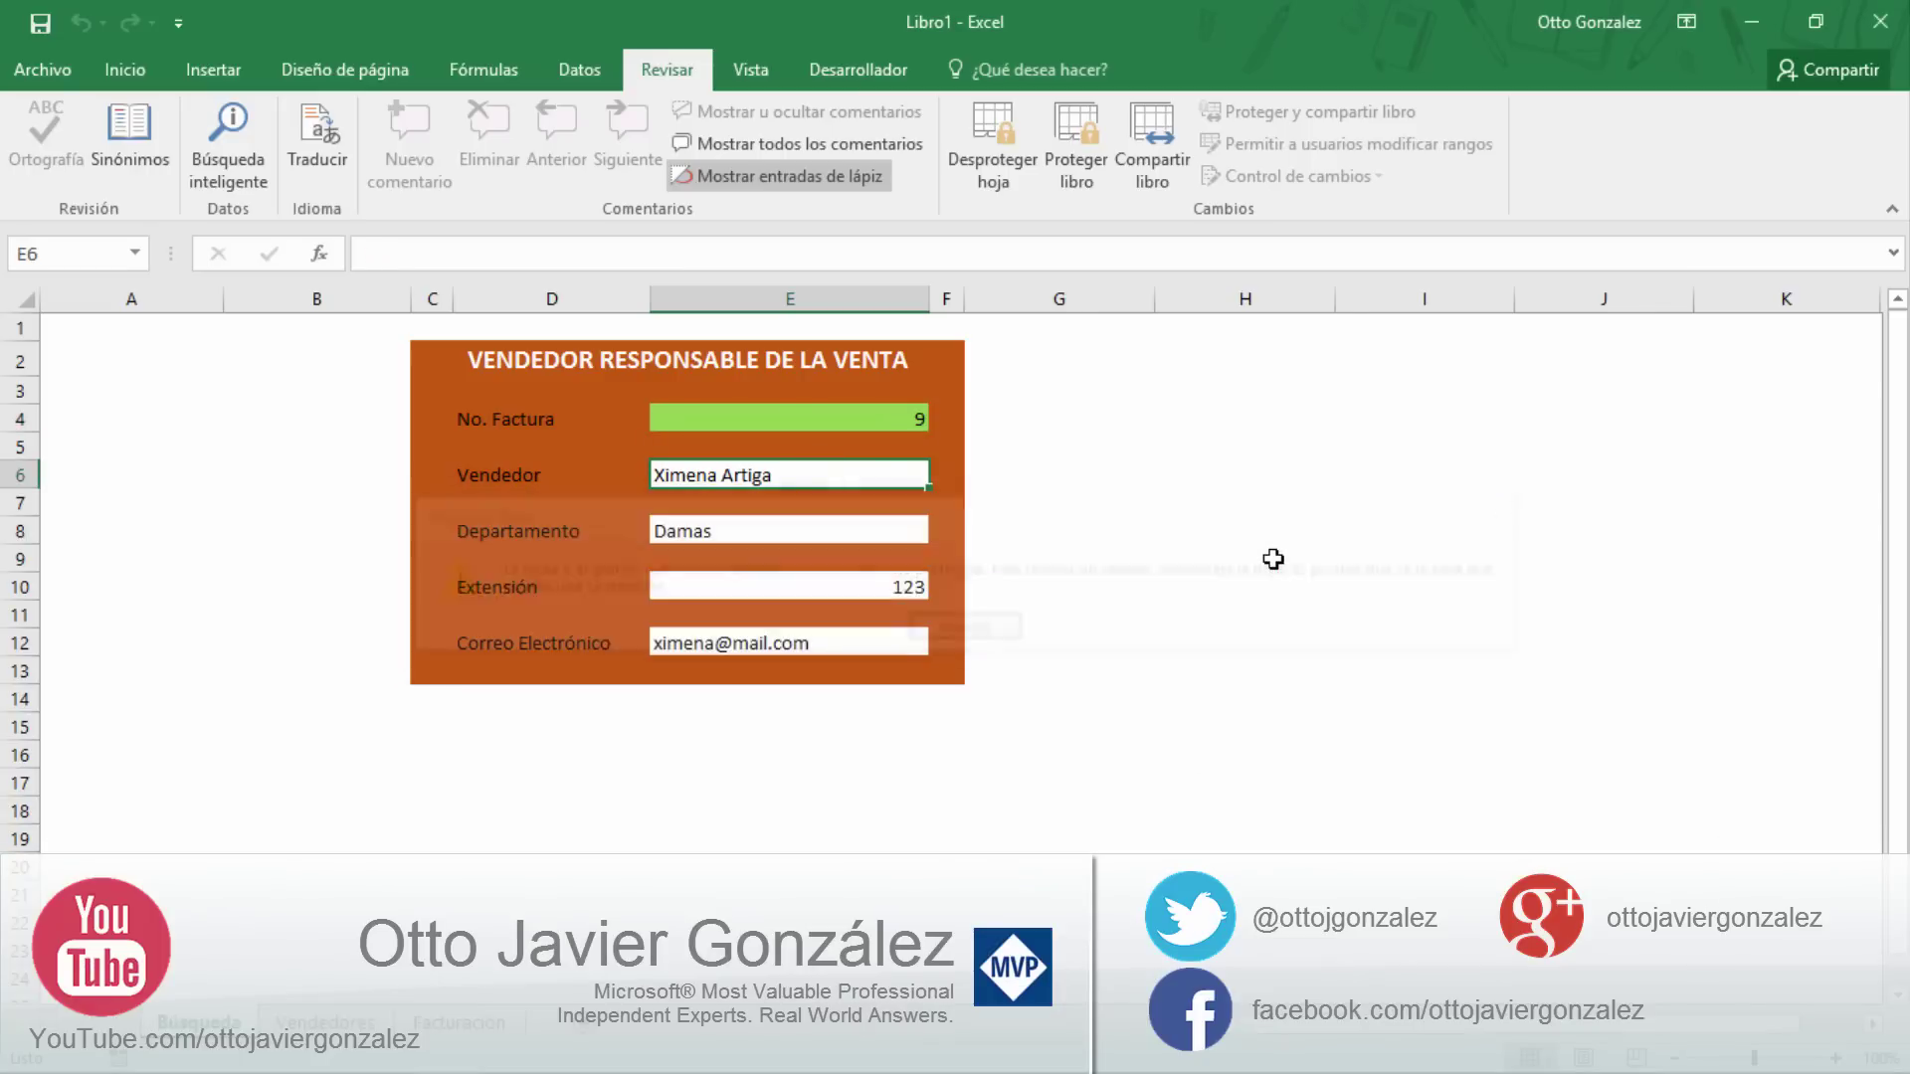
key(Down)
key(Down)
key(Delete)
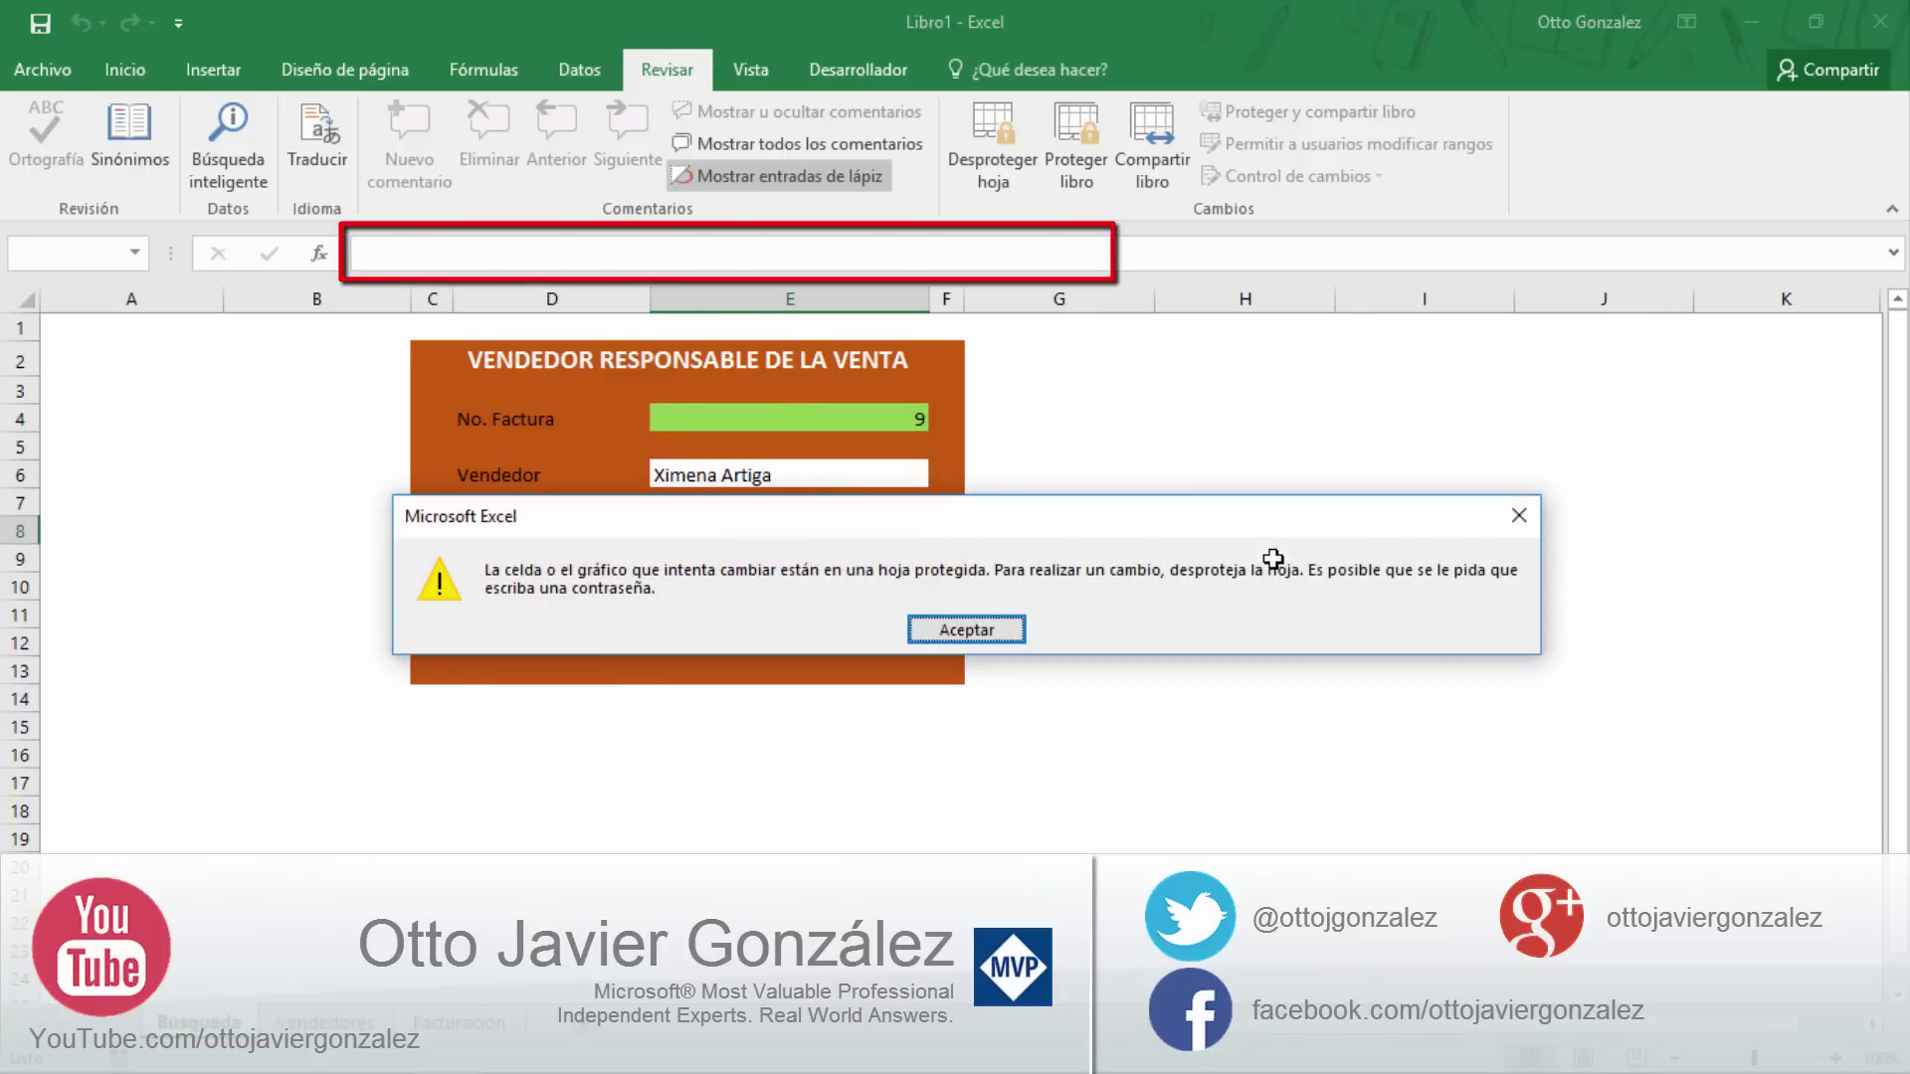
key(Return)
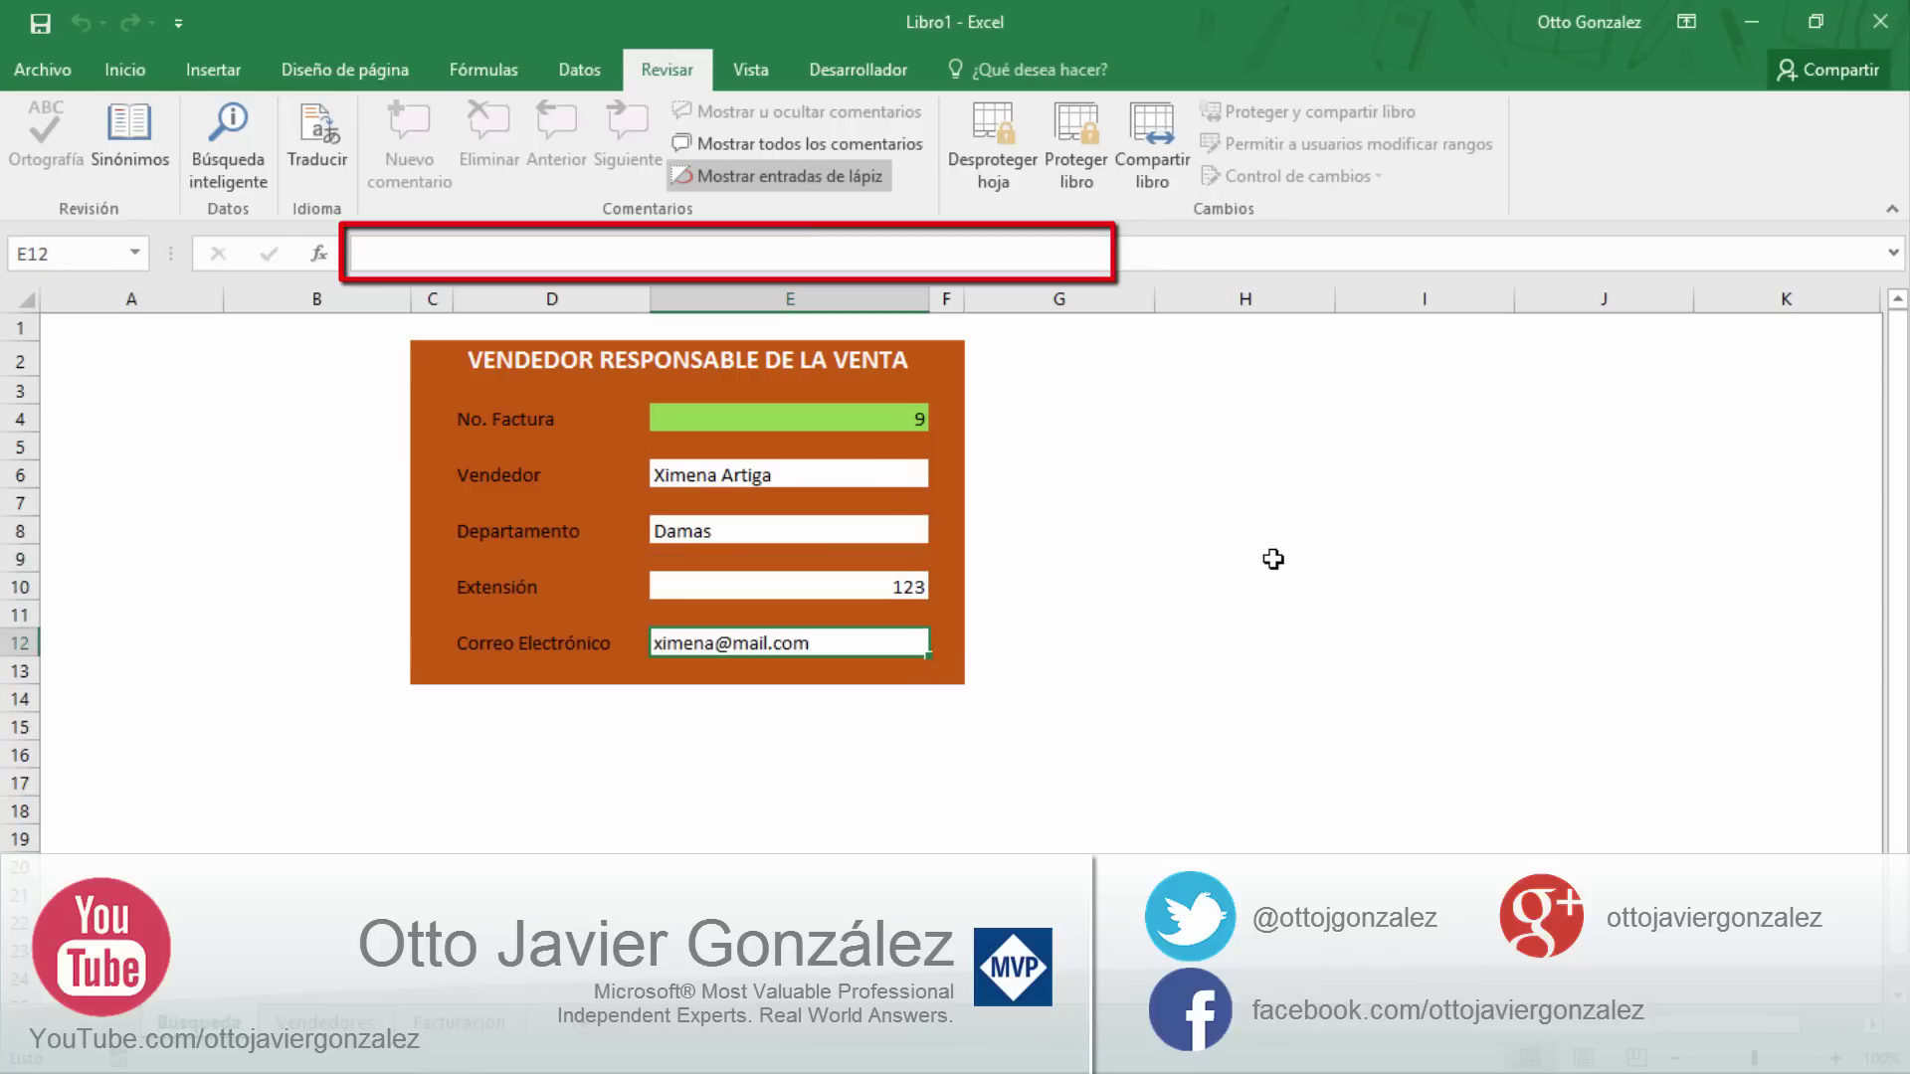
key(Delete)
key(Return)
key(Up)
key(Up)
key(Up)
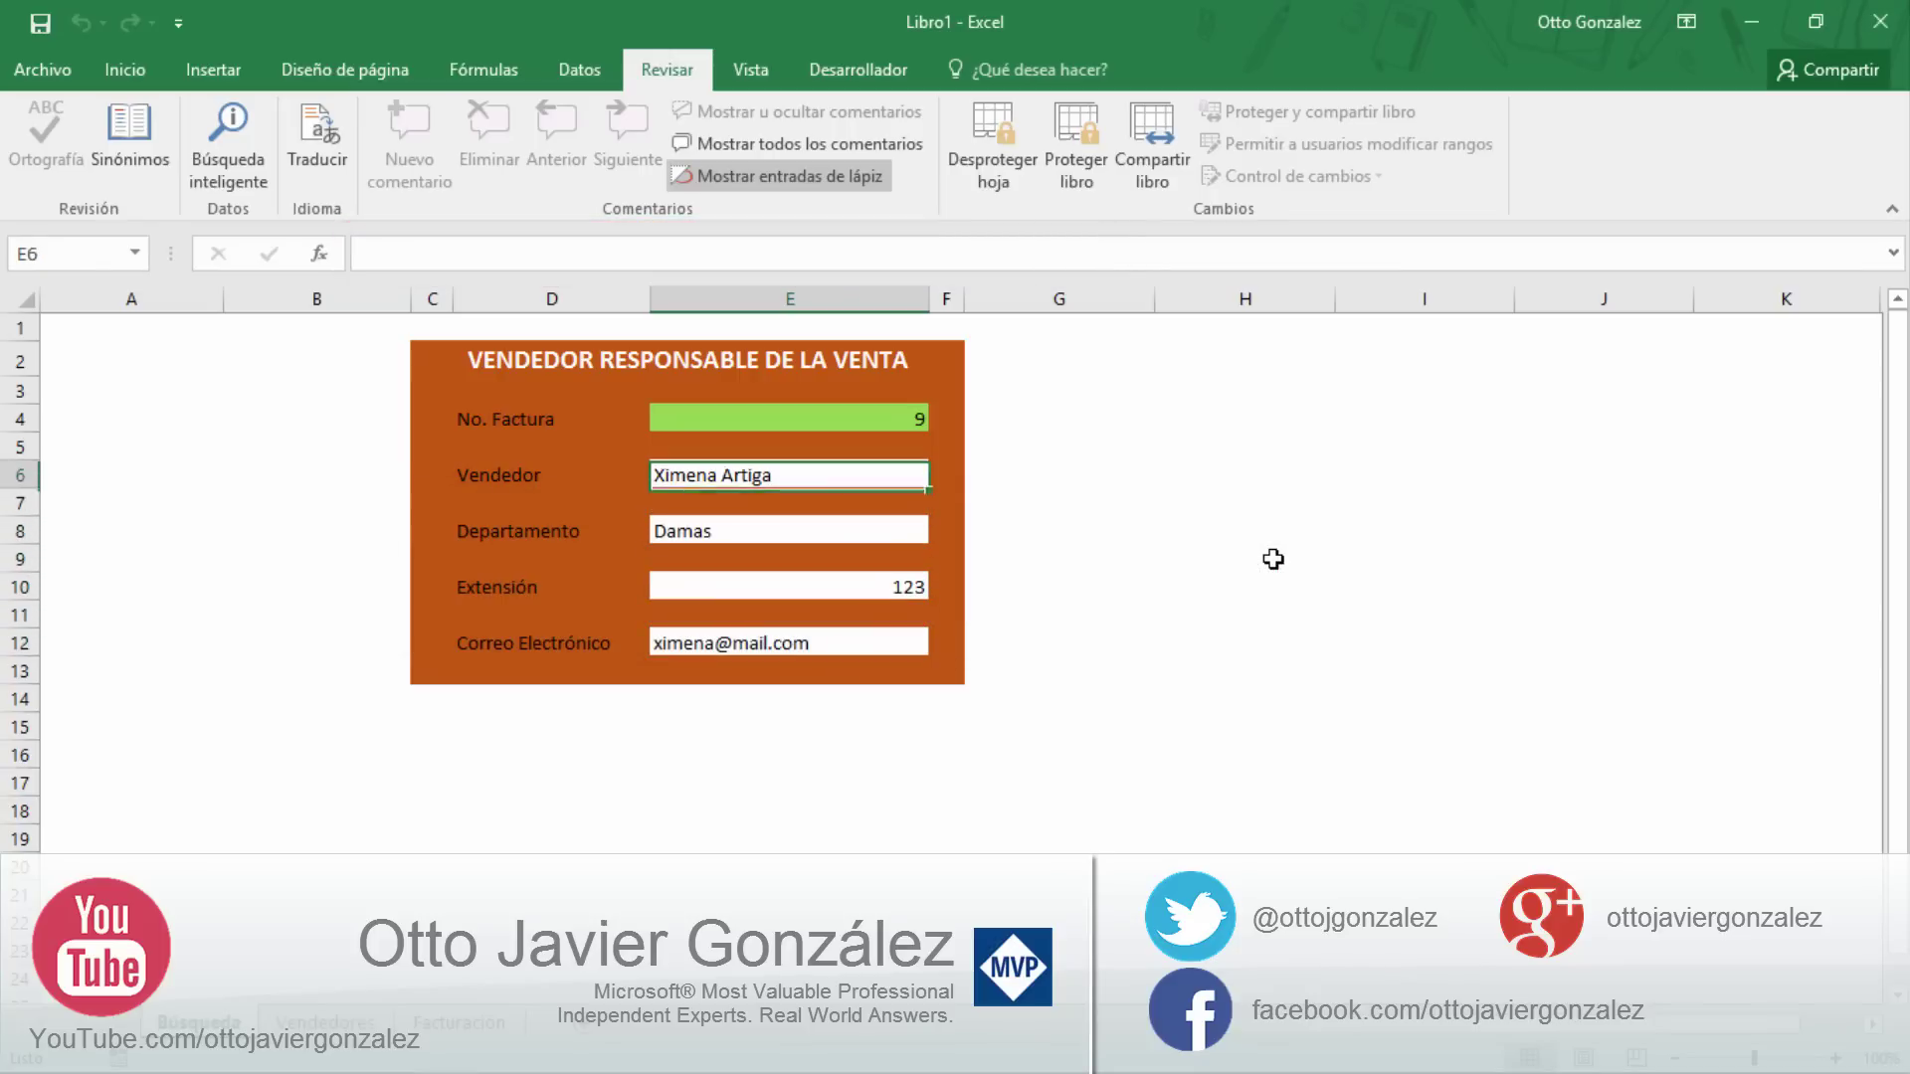
- Enter invoice numbers 1, 4 and 5 in E4 to update the seller details
text(1)
key(Return)
key(BackSpace)
text(4)
key(Return)
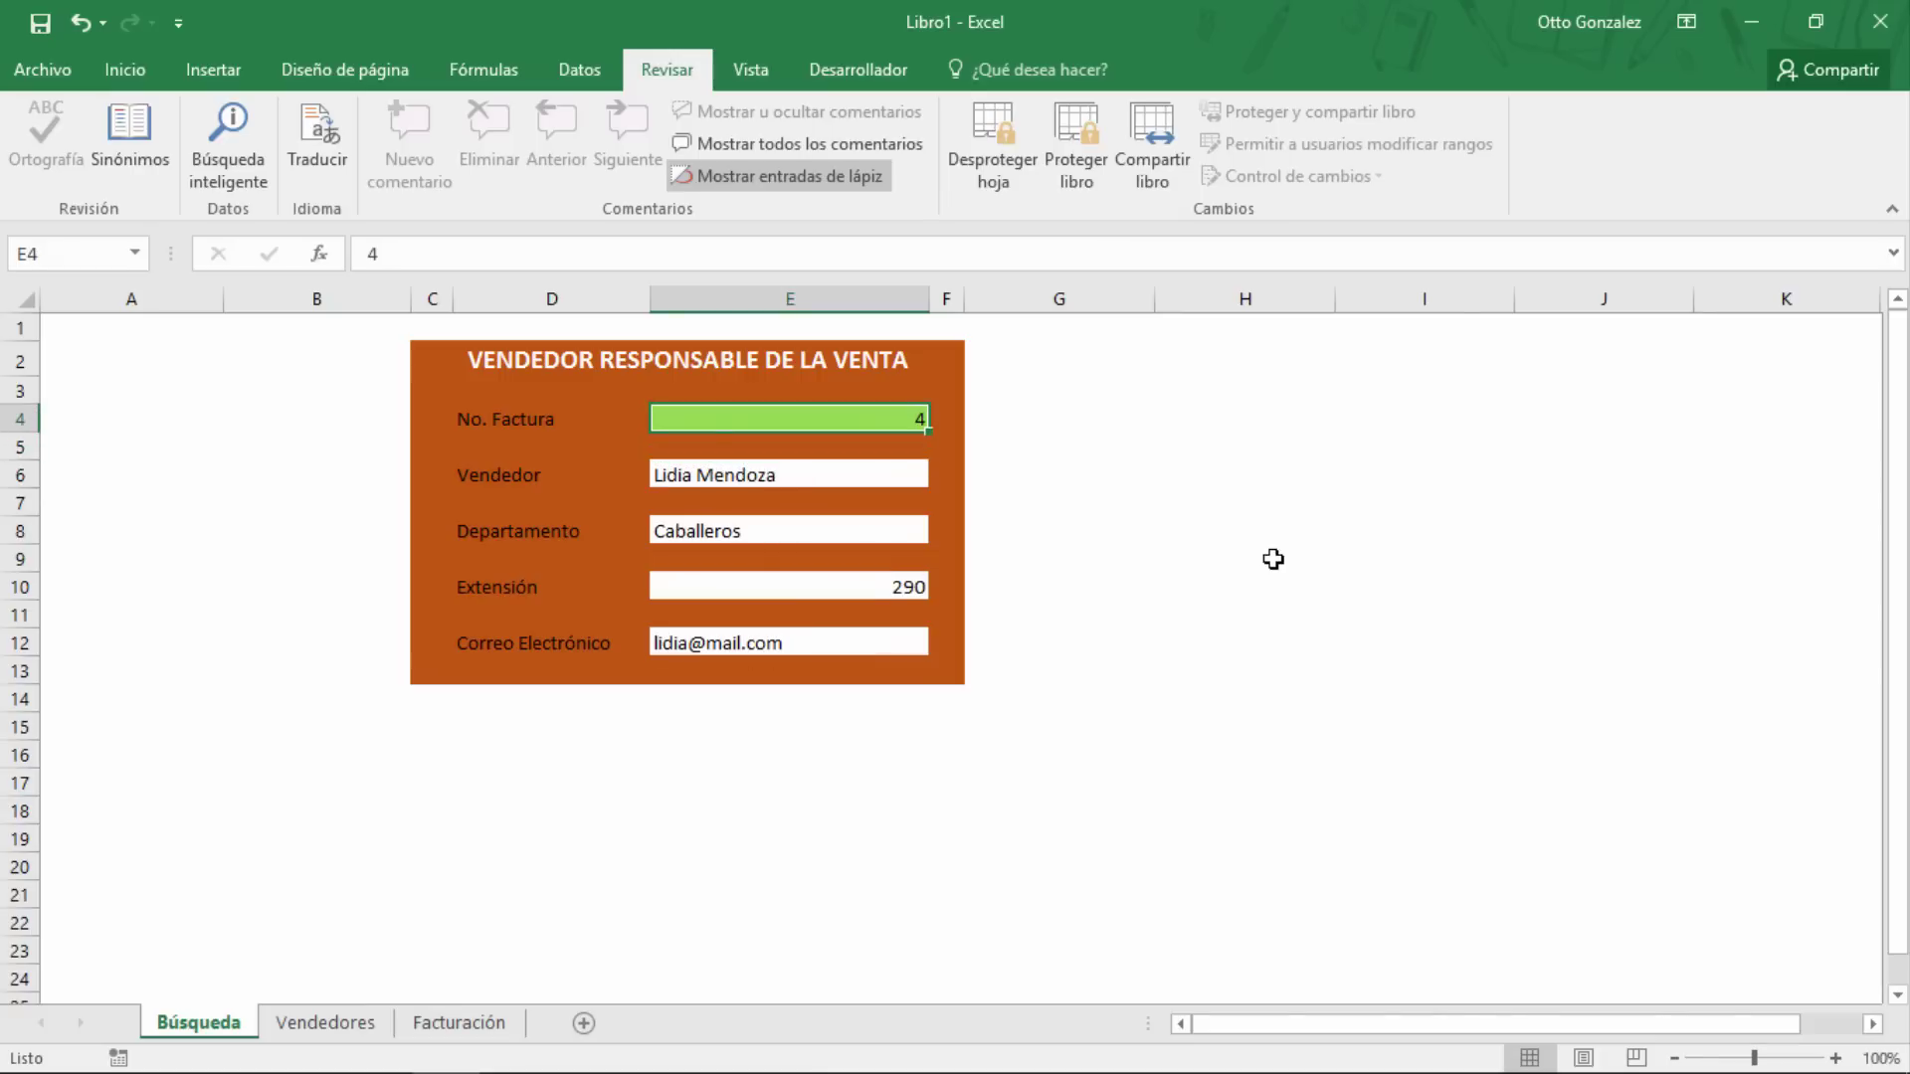
text(5)
key(Return)
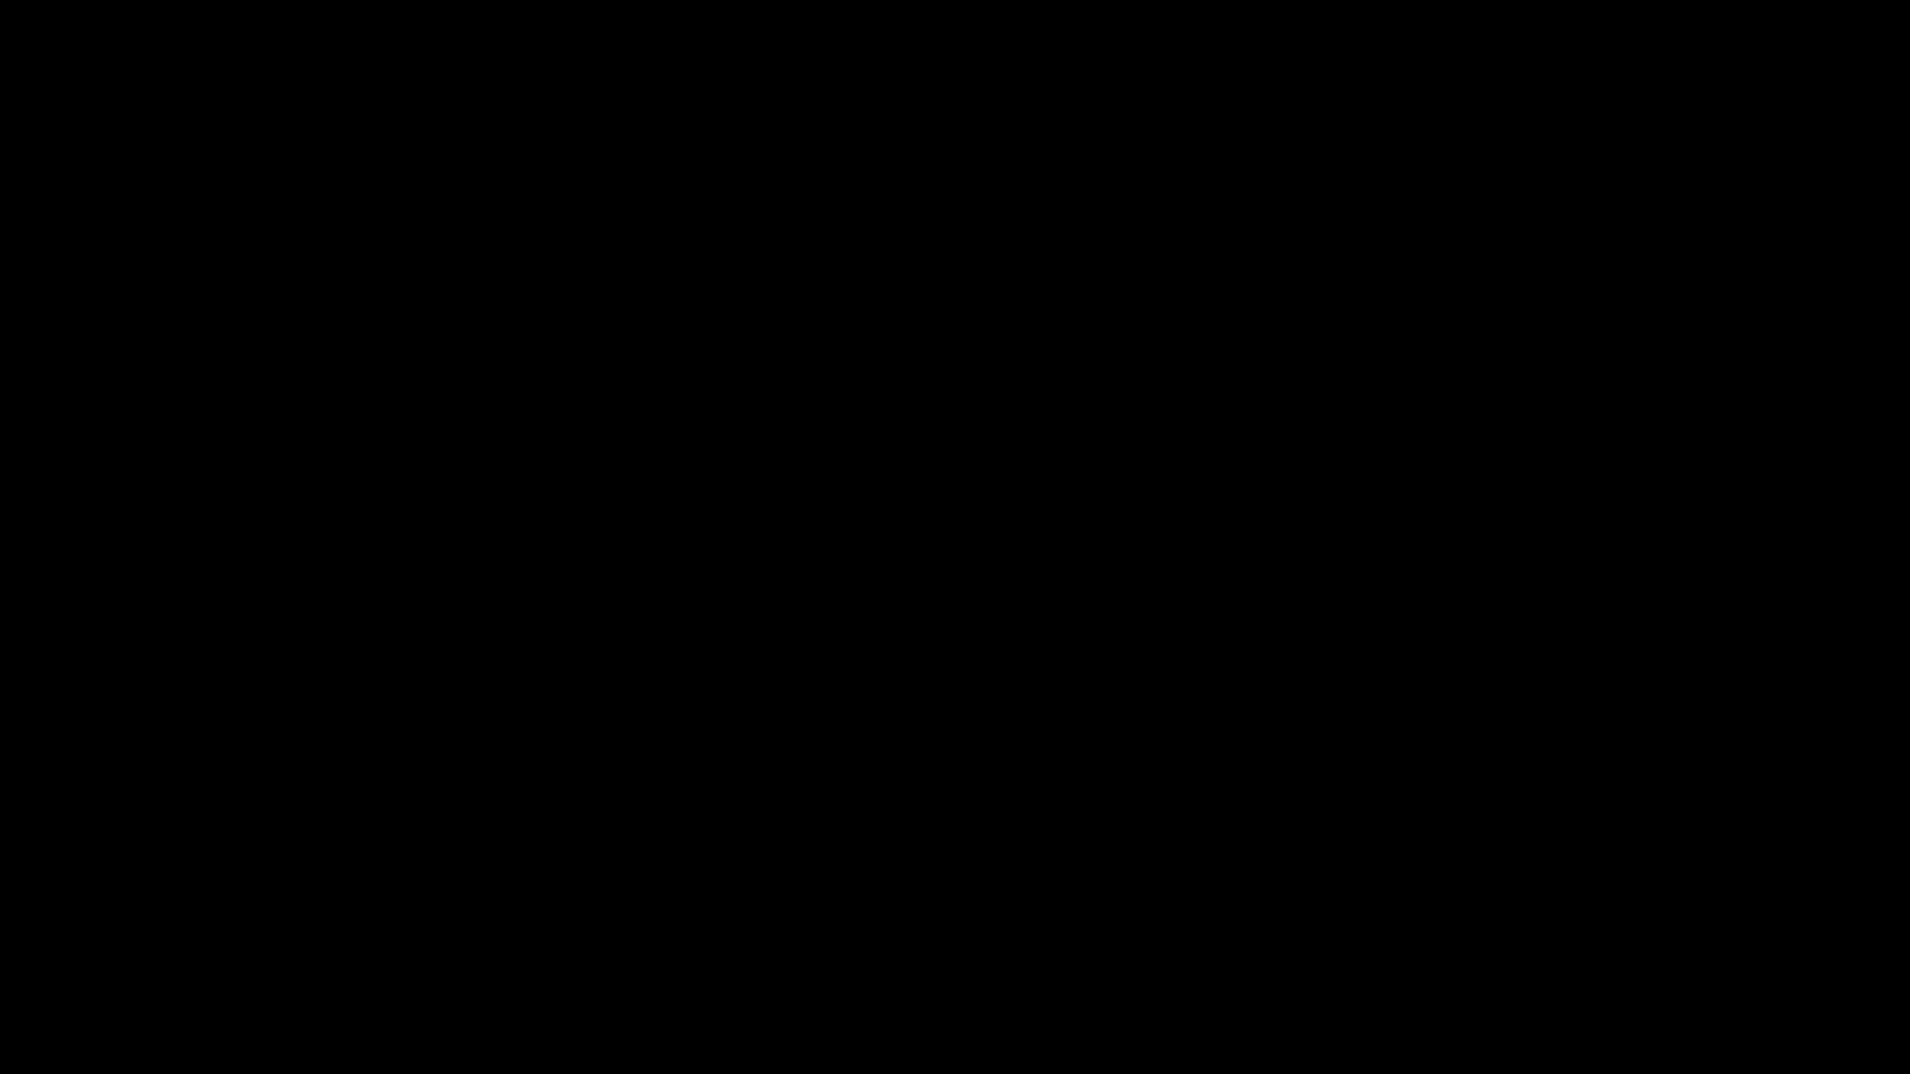